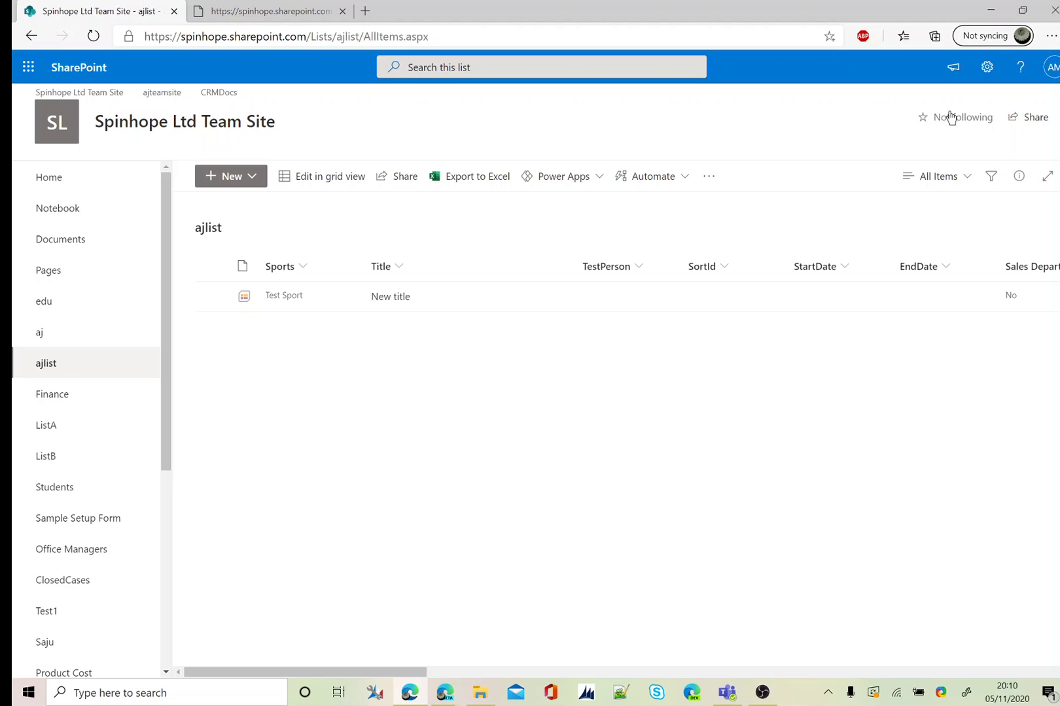
left_click(986, 67)
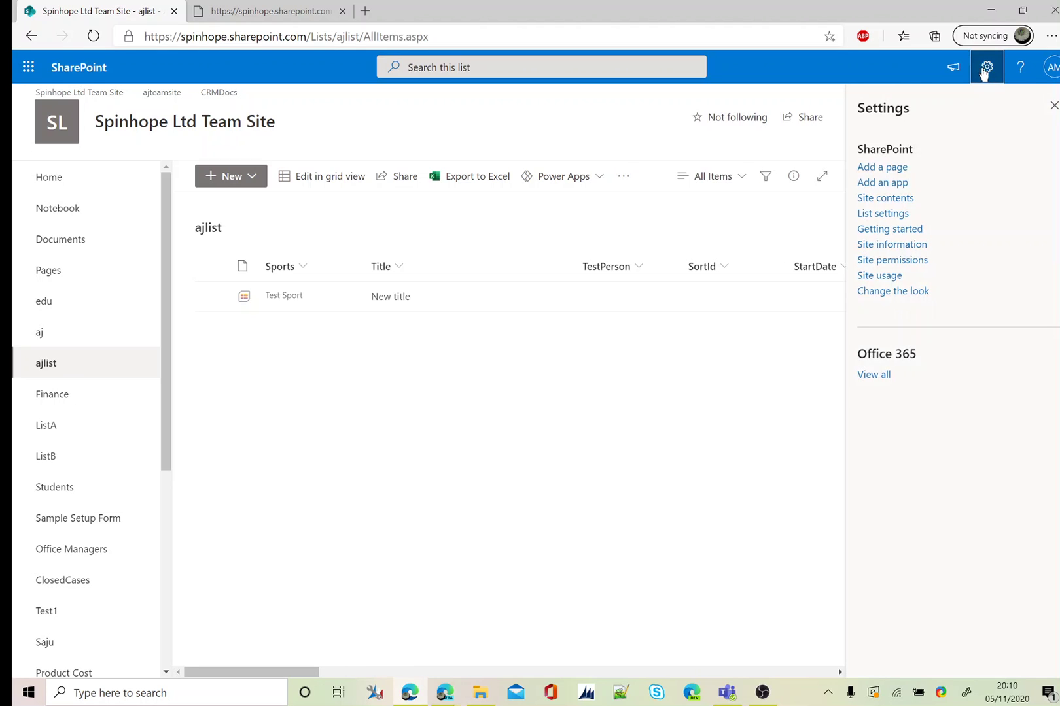
left_click(891, 213)
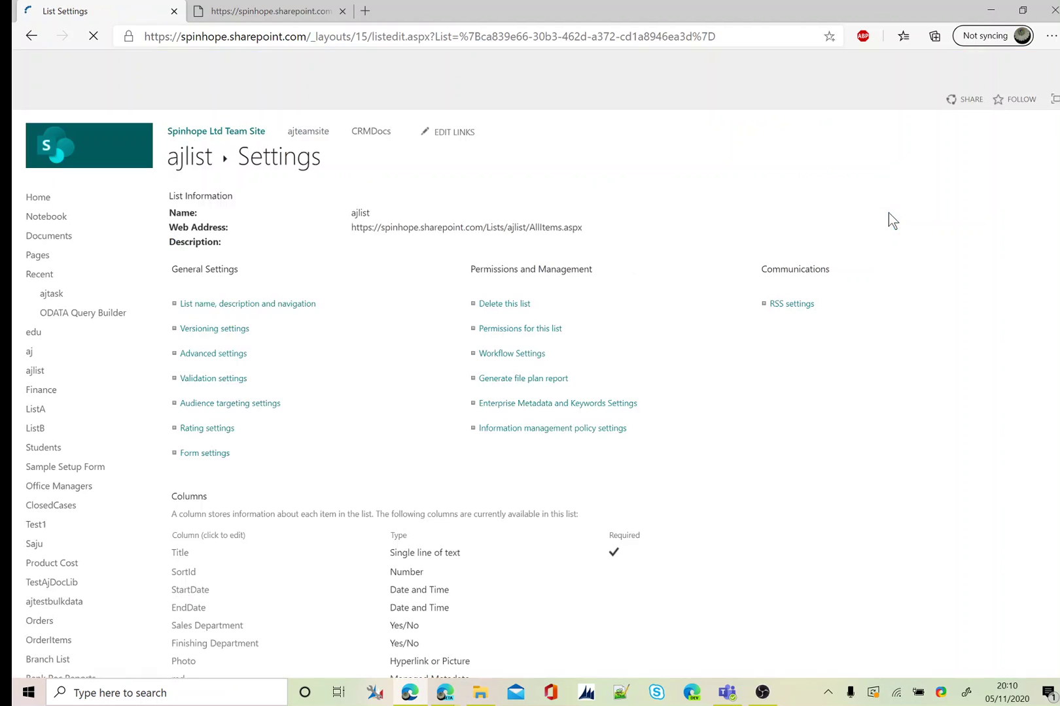
scroll(299, 423, "down", 5)
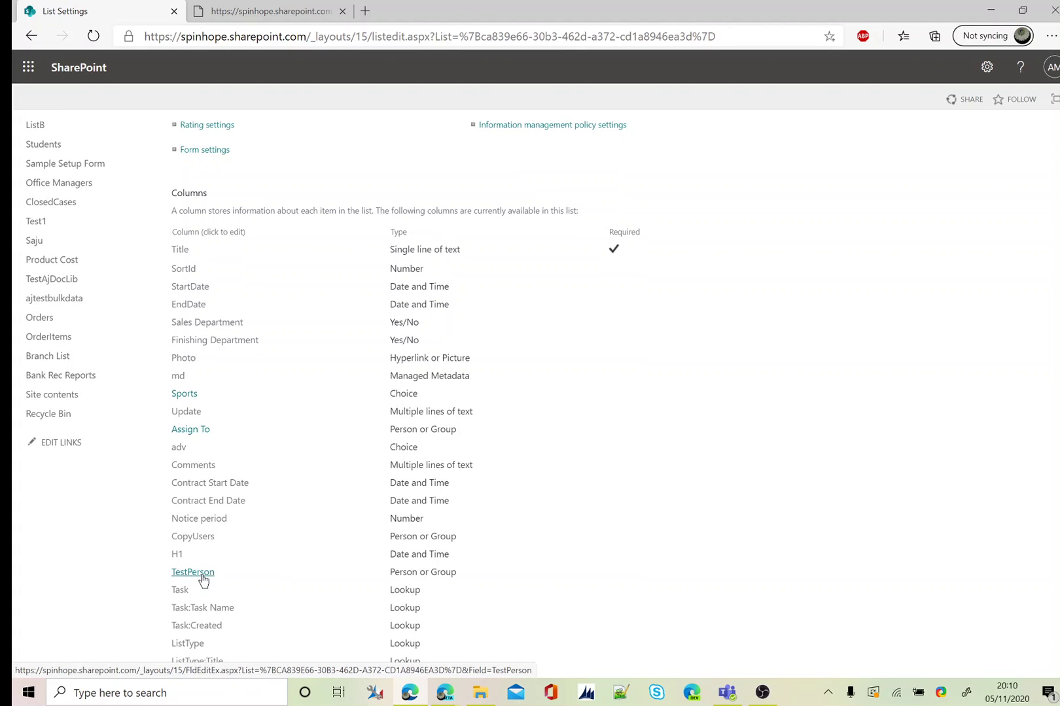
left_click(202, 576)
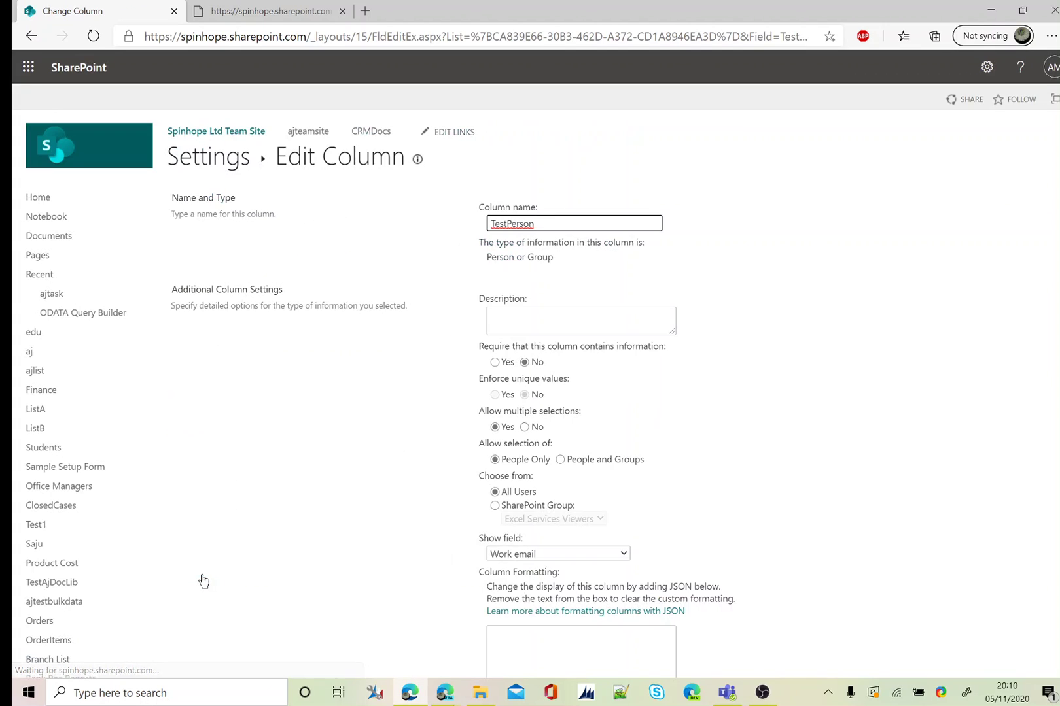
left_click(682, 43)
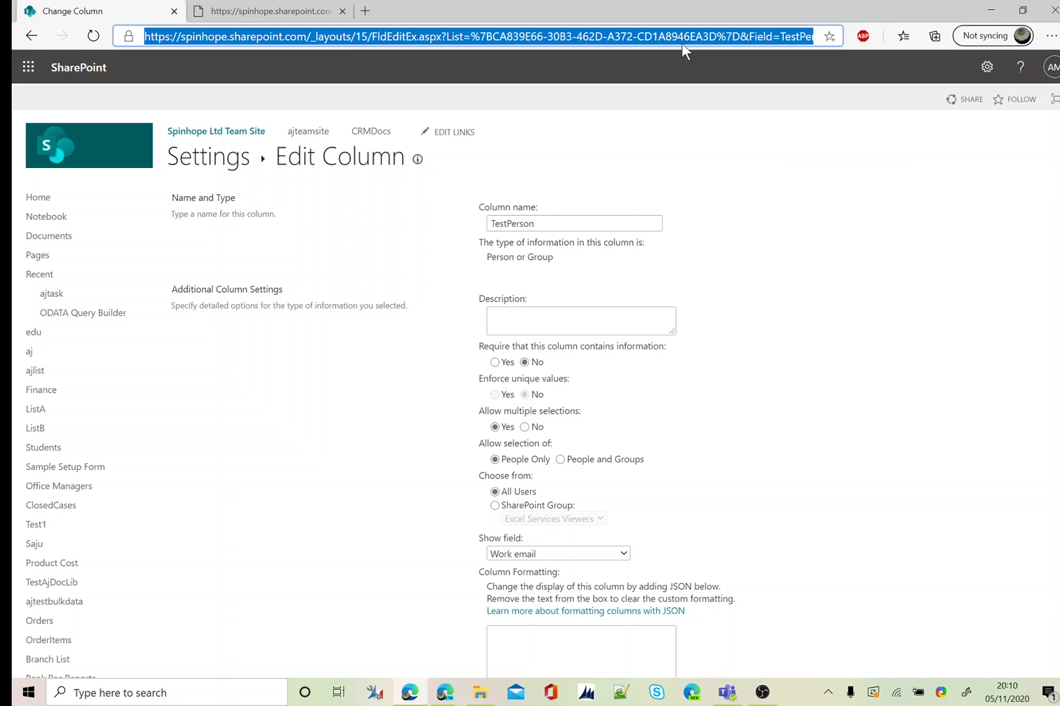
key("End")
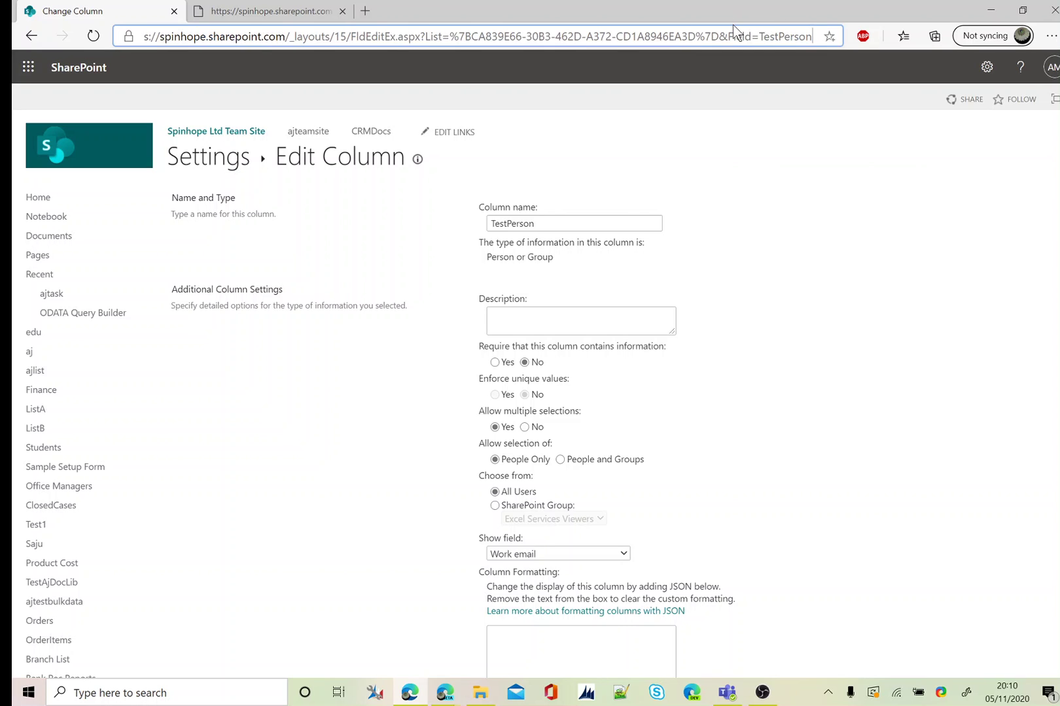
left_click_drag(741, 36, 813, 36)
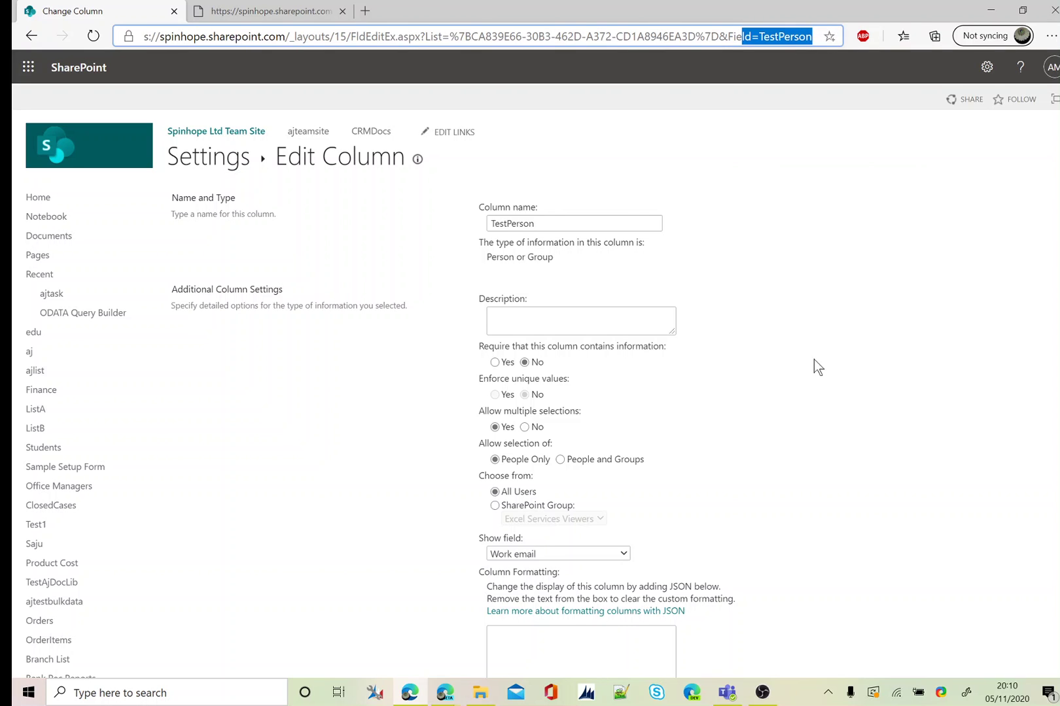
scroll(813, 359, "down", 2)
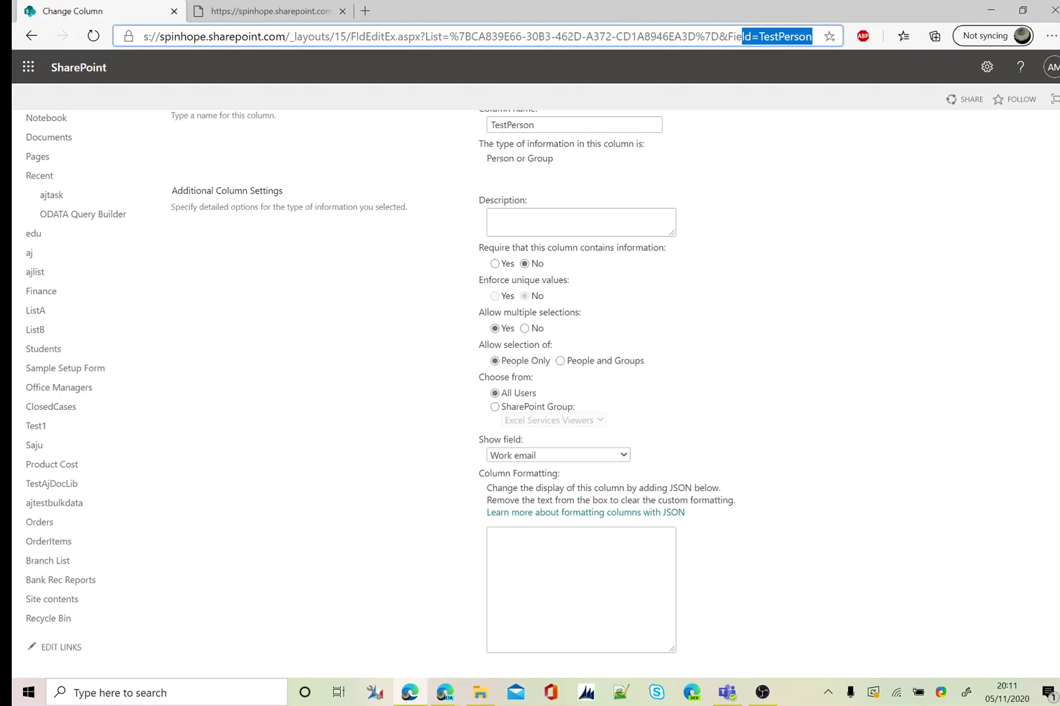
scroll(390, 340, "up", 2)
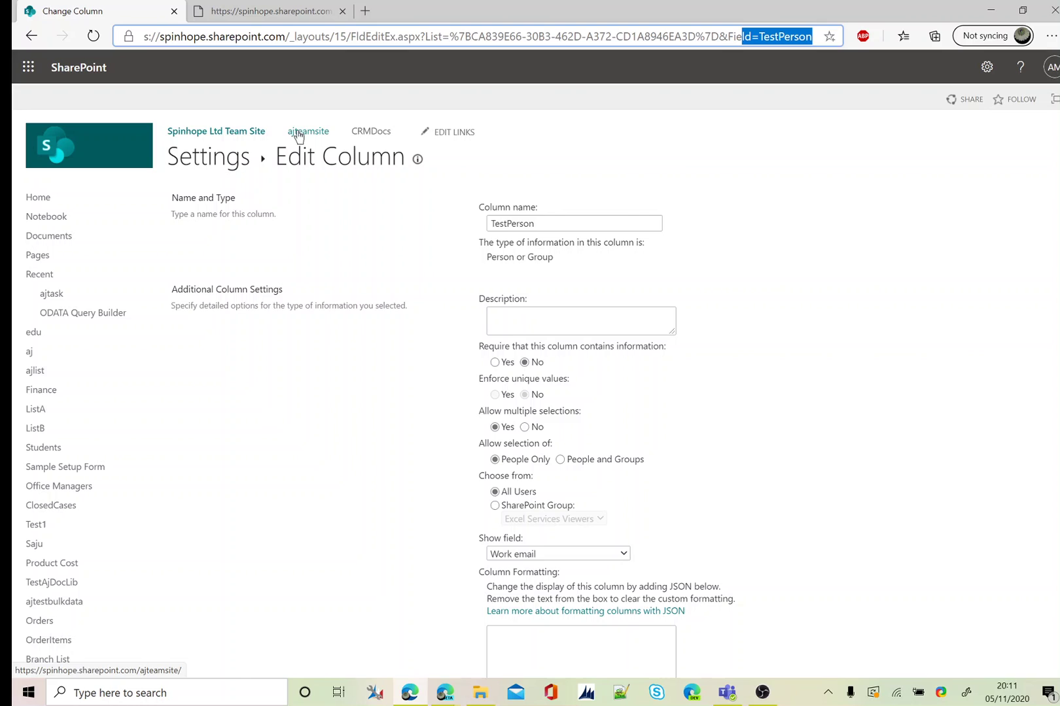
left_click(201, 159)
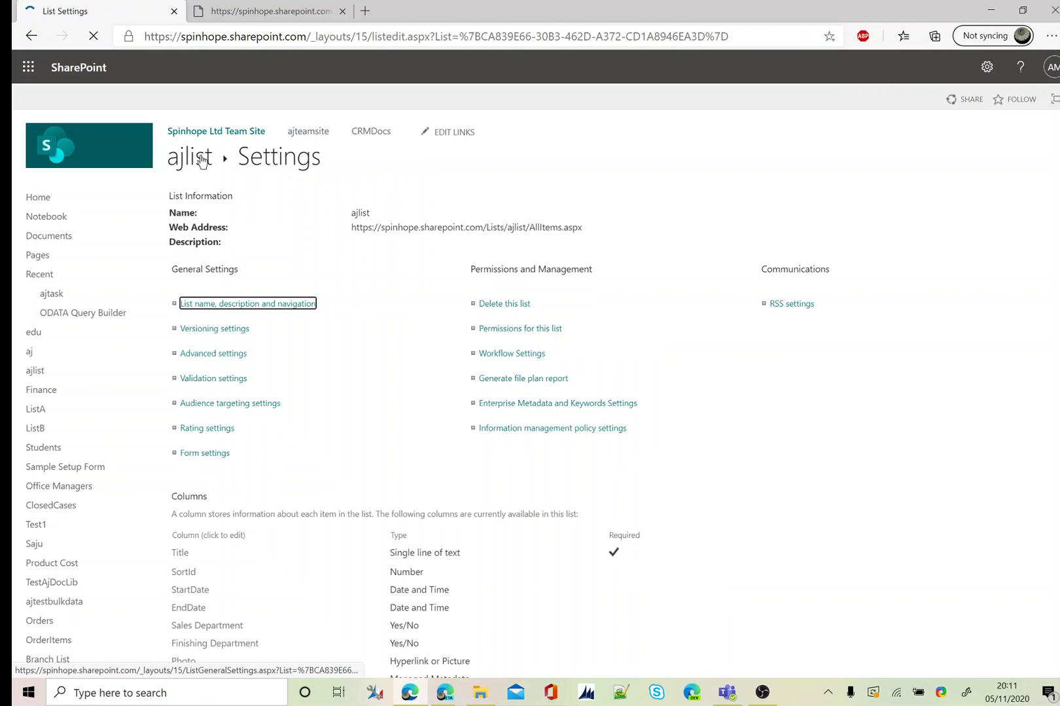
left_click(201, 159)
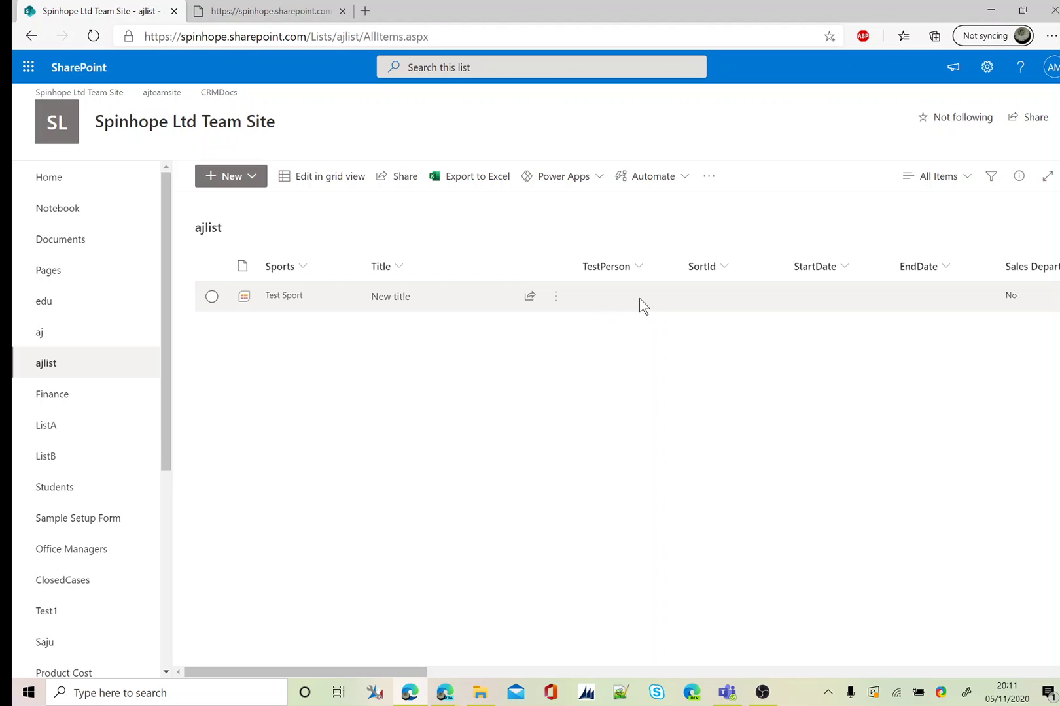
Return to the Test 1 Get Items flow and expand the Users variable and first SharePoint GET request
key("alt+Tab")
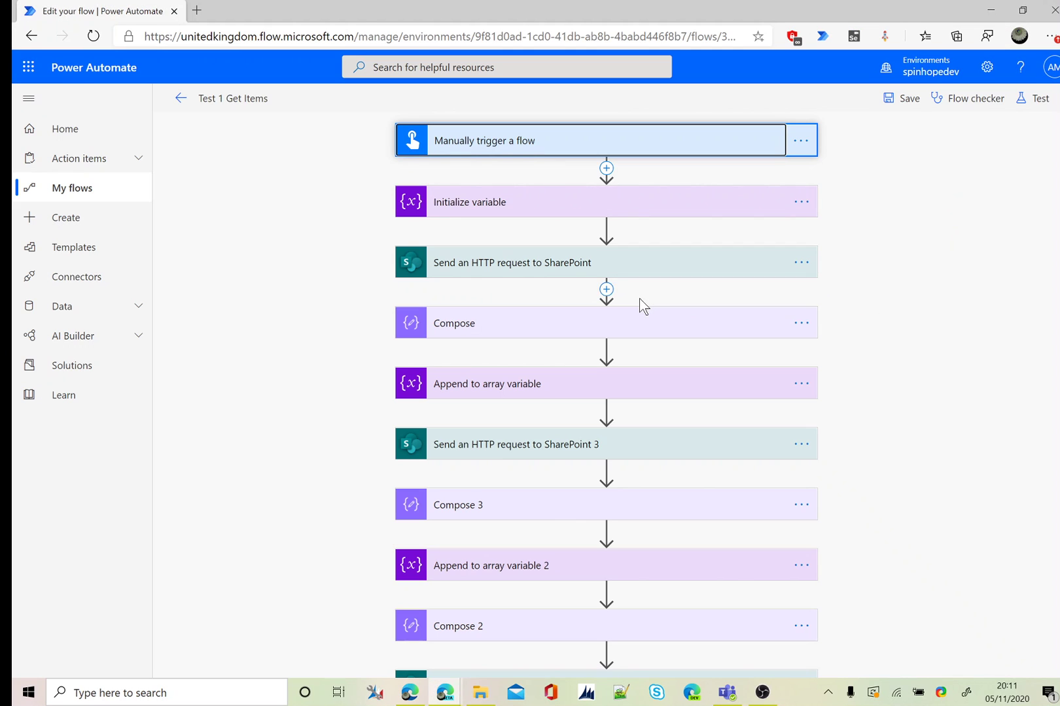
left_click(543, 141)
left_click(544, 141)
left_click(533, 201)
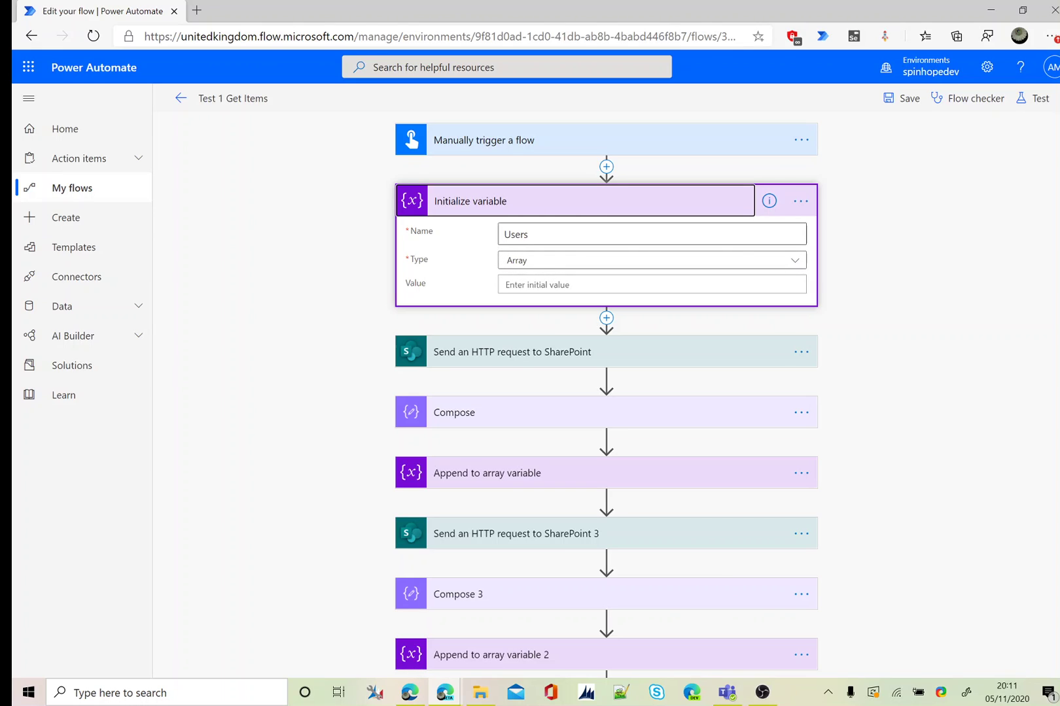
left_click(561, 206)
left_click(525, 269)
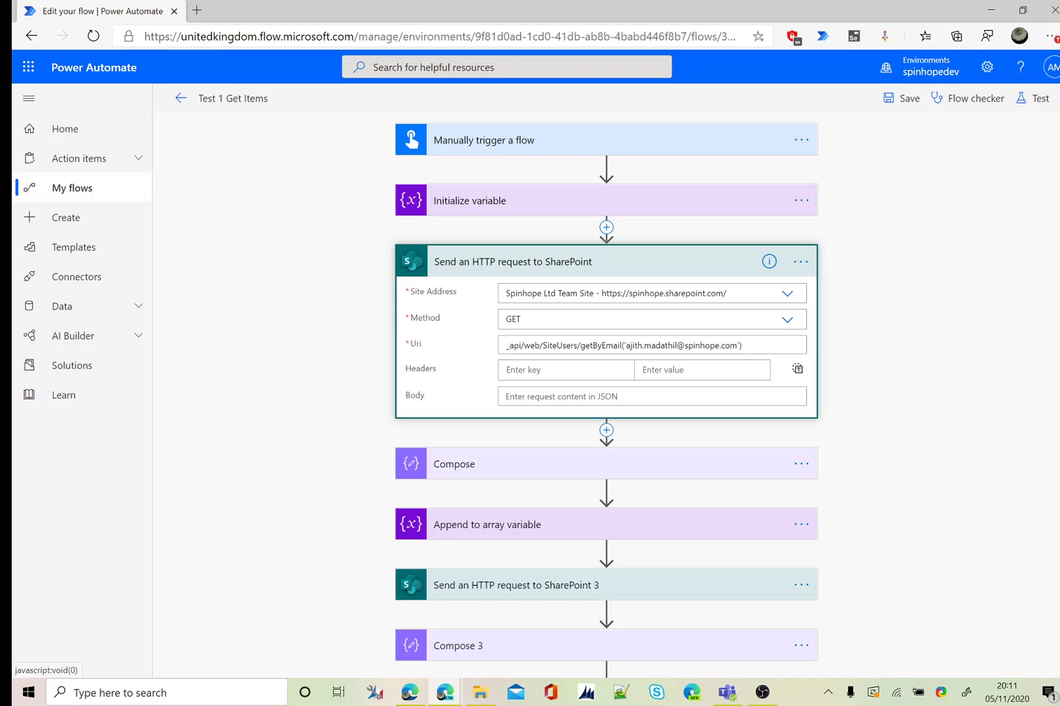
Append ['d']['id'] to the Compose step's body() expression for the first SharePoint getByEmail response
double_click(600, 345)
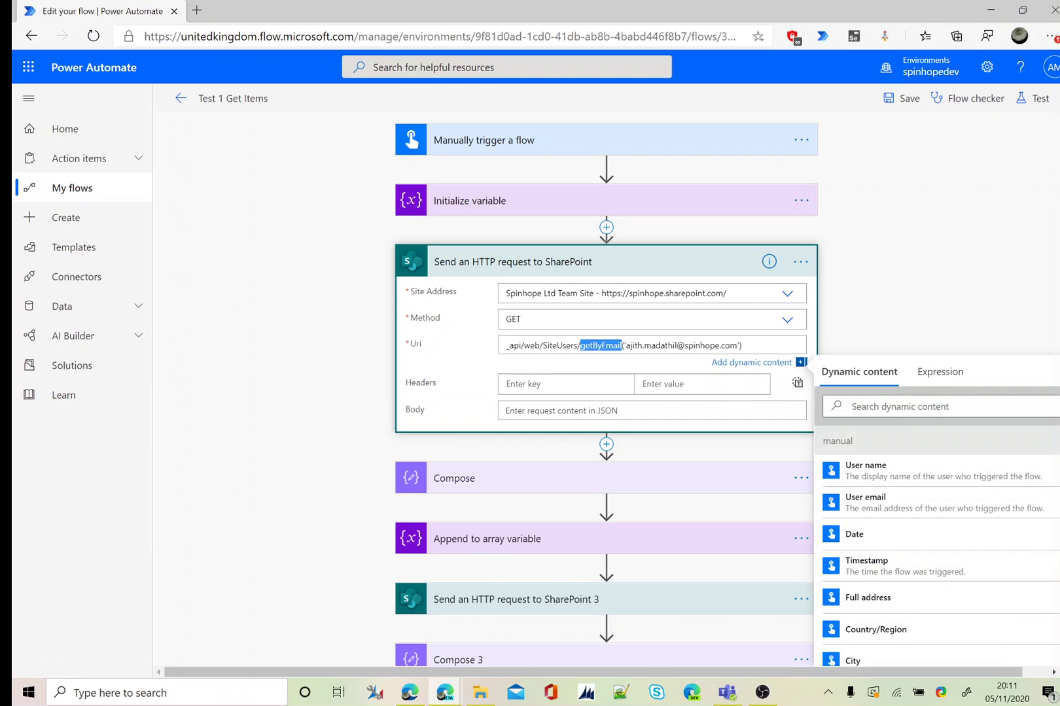
left_click_drag(624, 345, 738, 345)
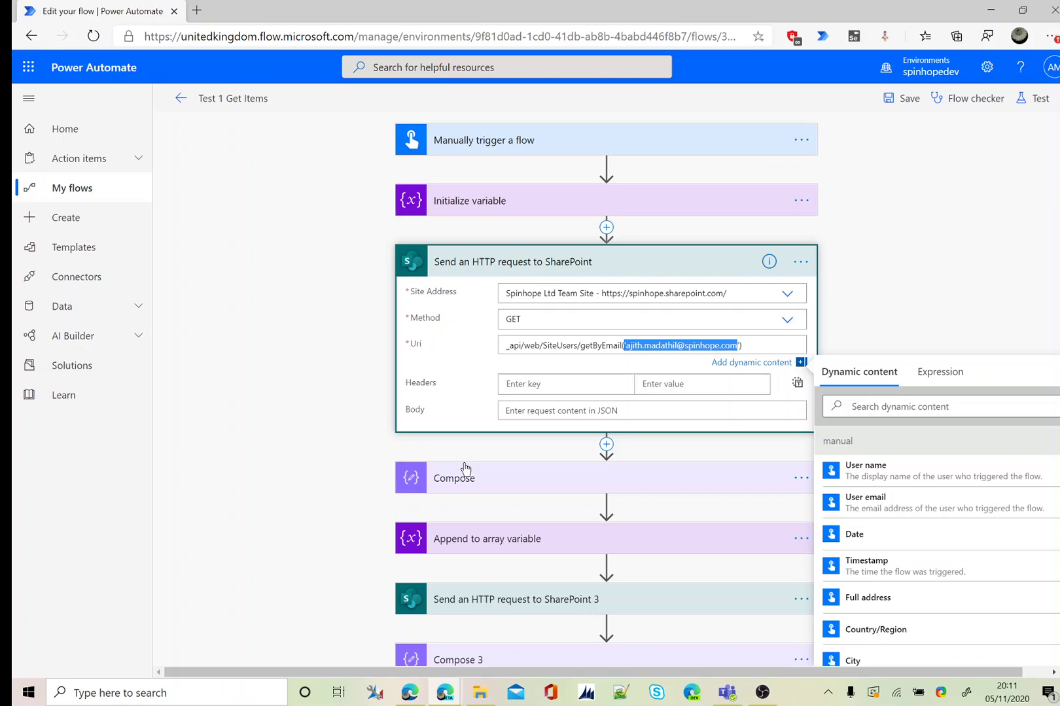
left_click(483, 478)
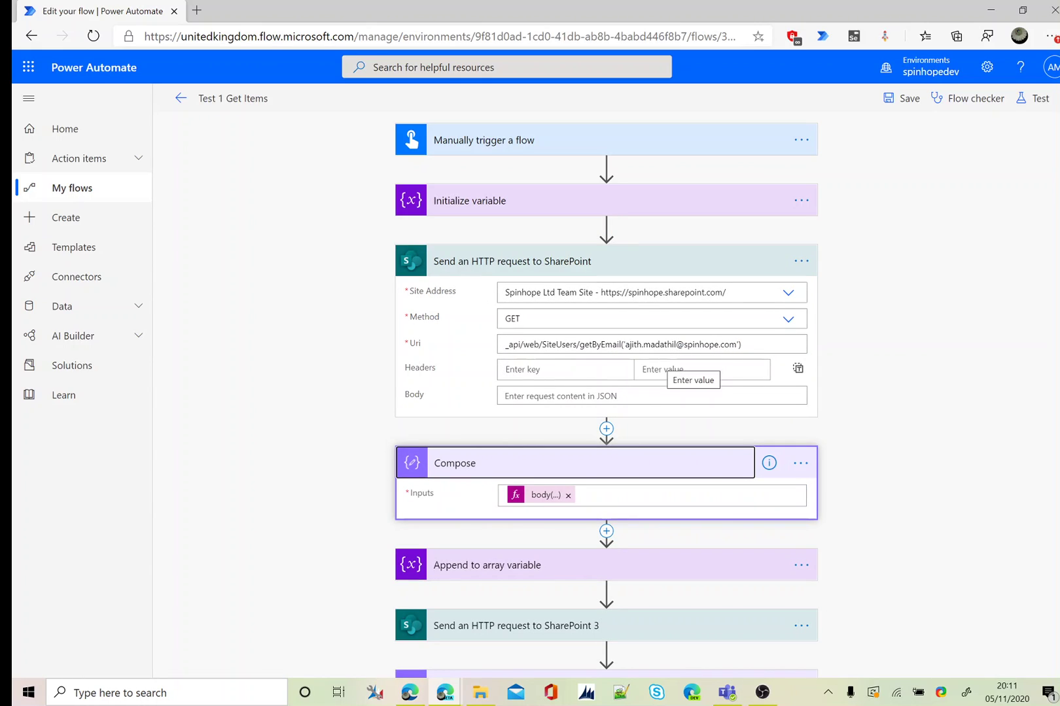
left_click(540, 496)
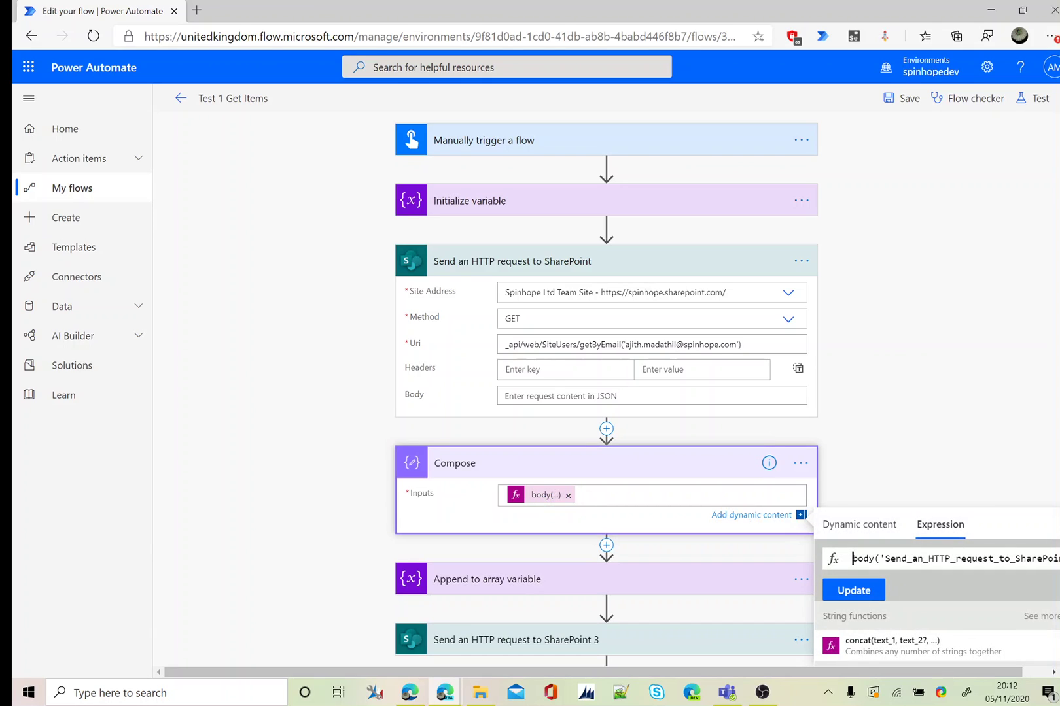
double_click(911, 558)
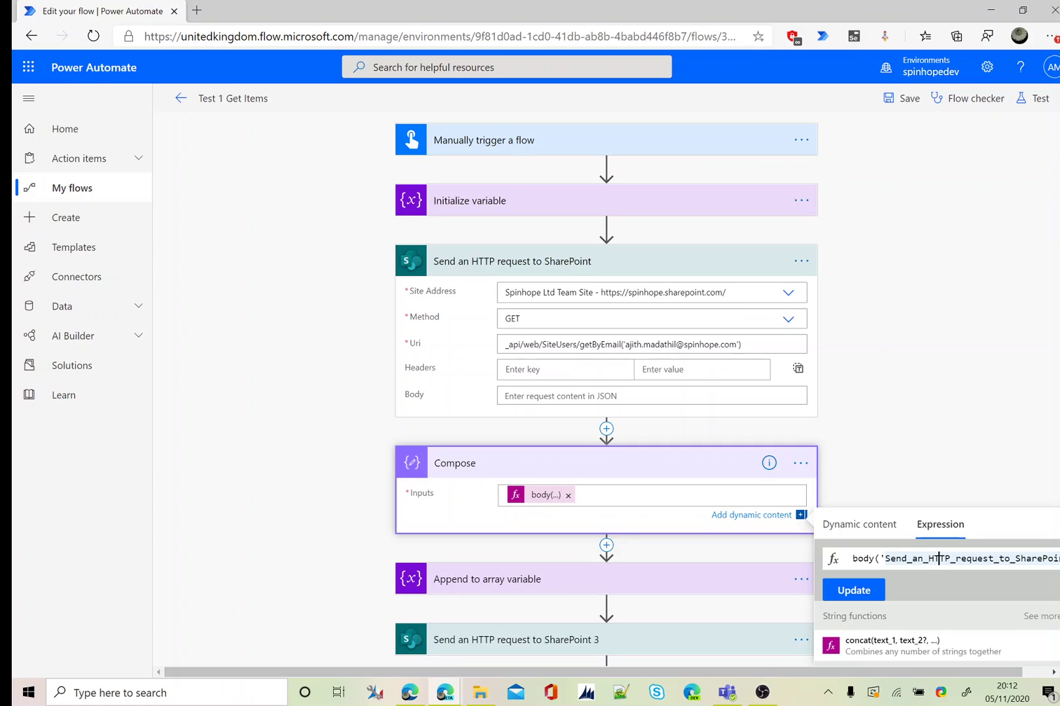
type("['d']['id']")
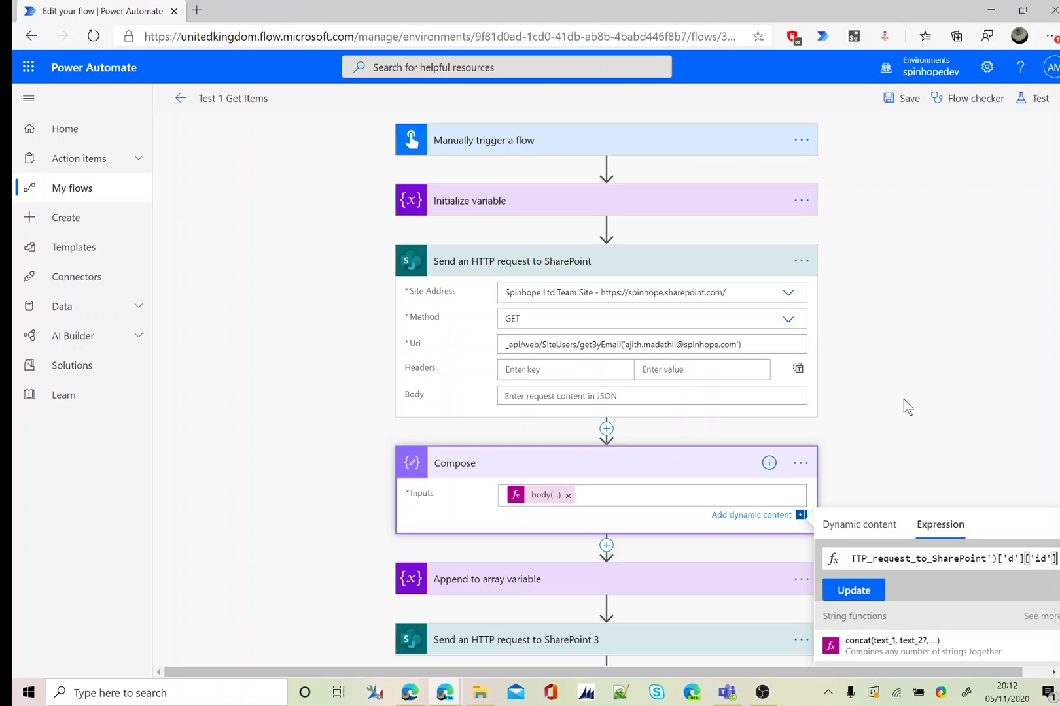
Expand the Append to array variable step and the Send an HTTP request to SharePoint 3 step
scroll(903, 399, "down", 4)
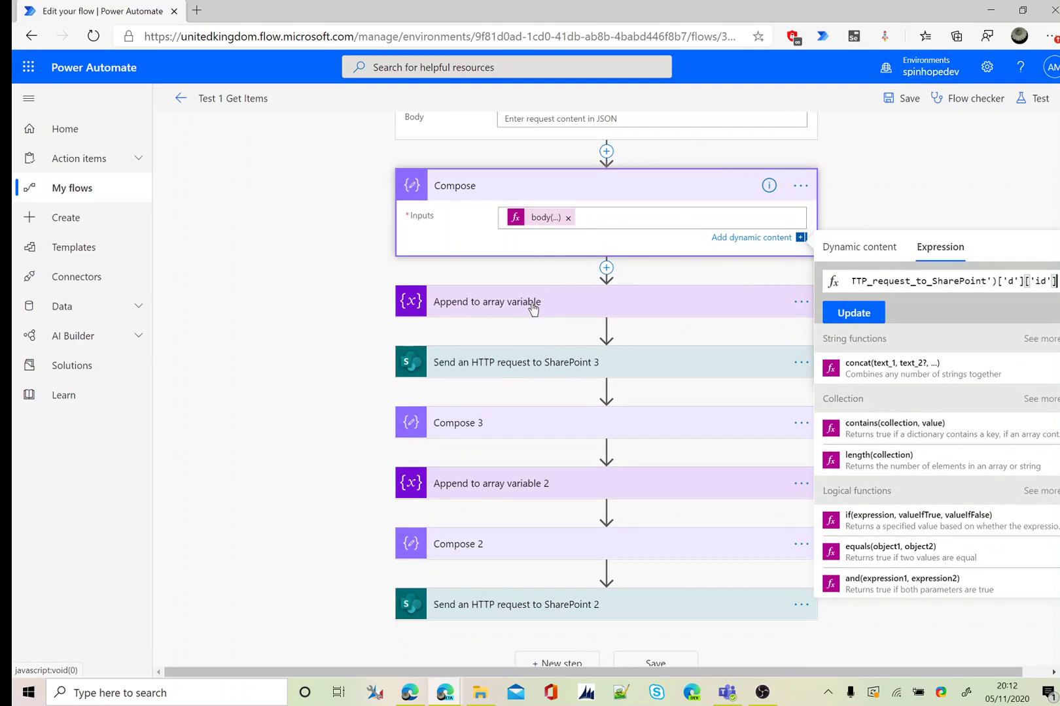
left_click(560, 307)
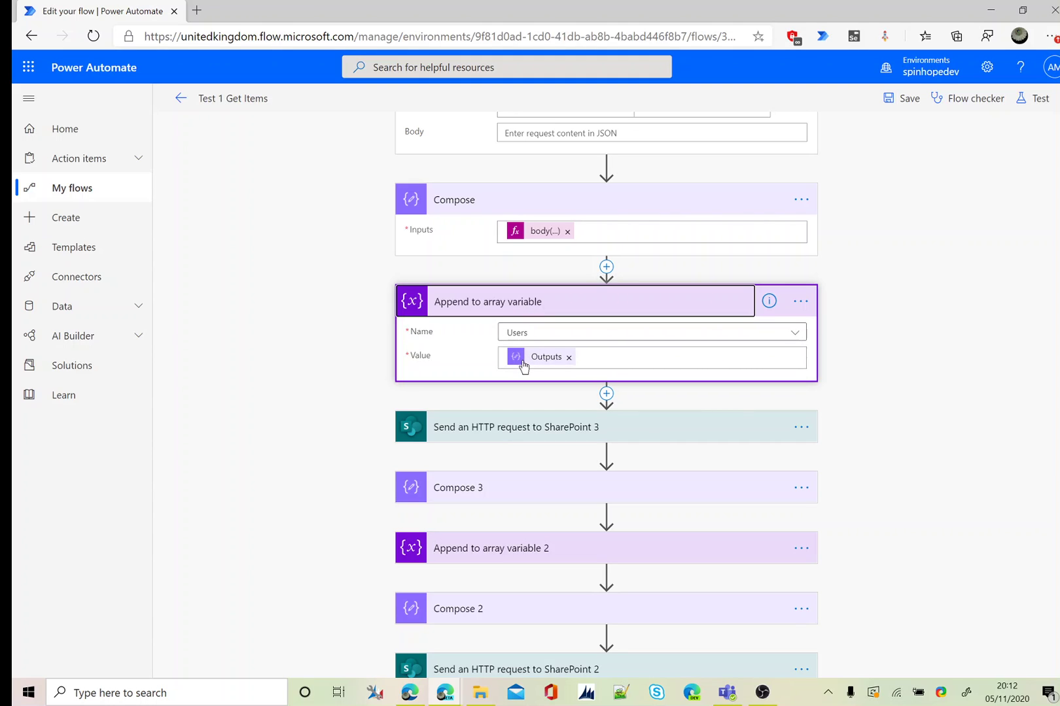
left_click(498, 428)
scroll(329, 437, "down", 2)
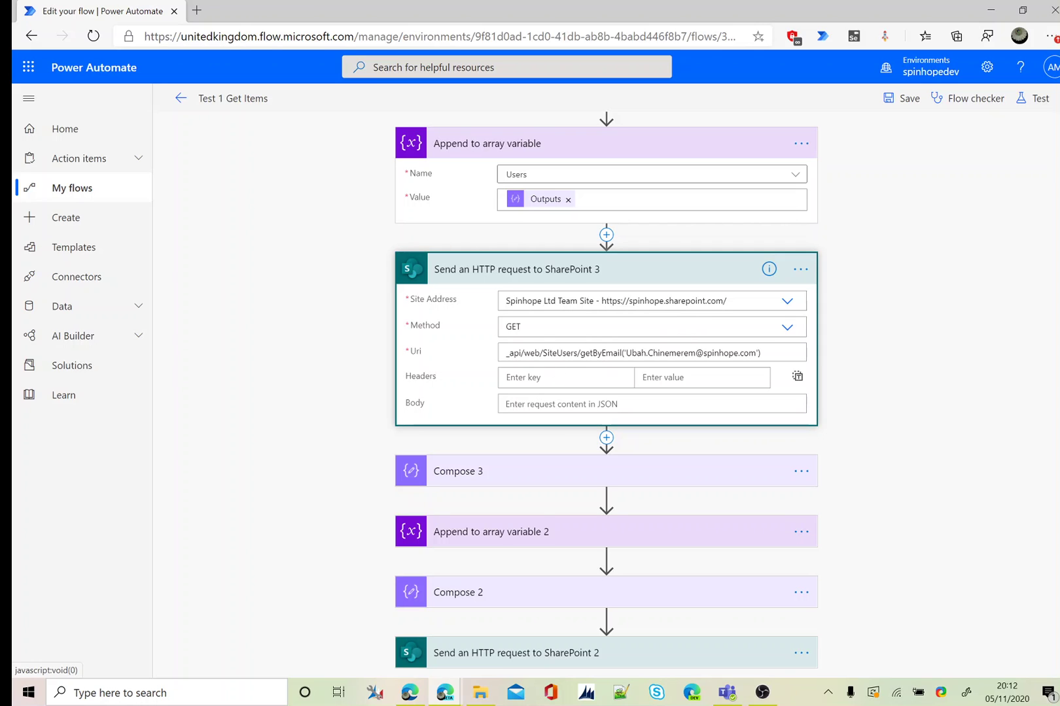
Append ['d']['id'] to Compose 3's body() expression and update it
double_click(600, 353)
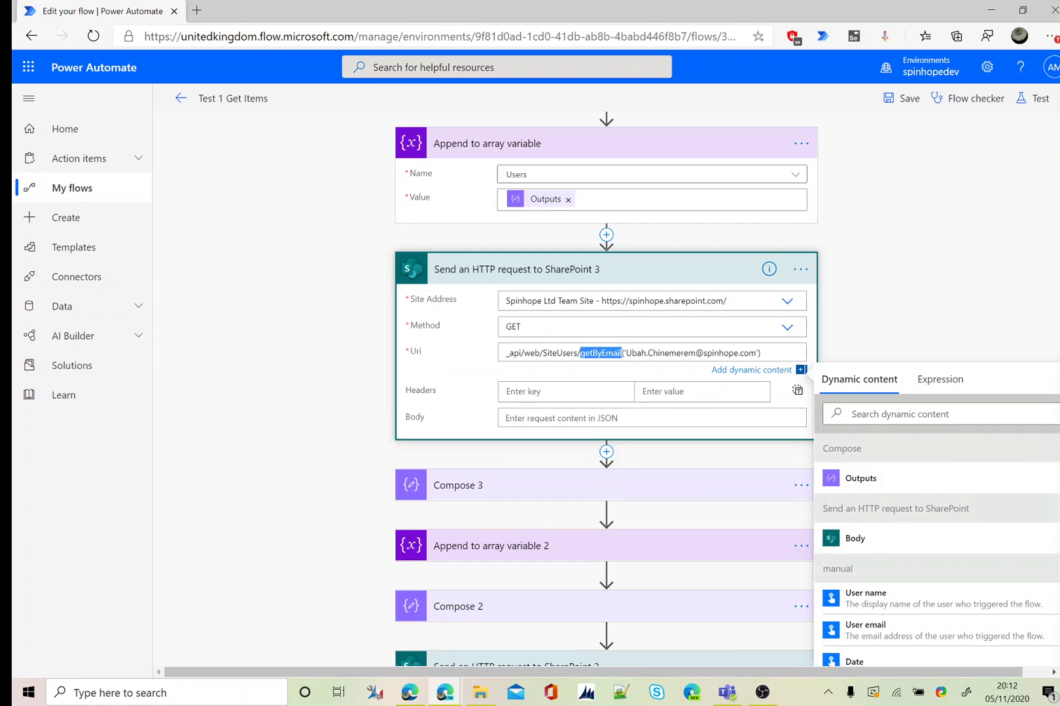
scroll(897, 302, "down", 1)
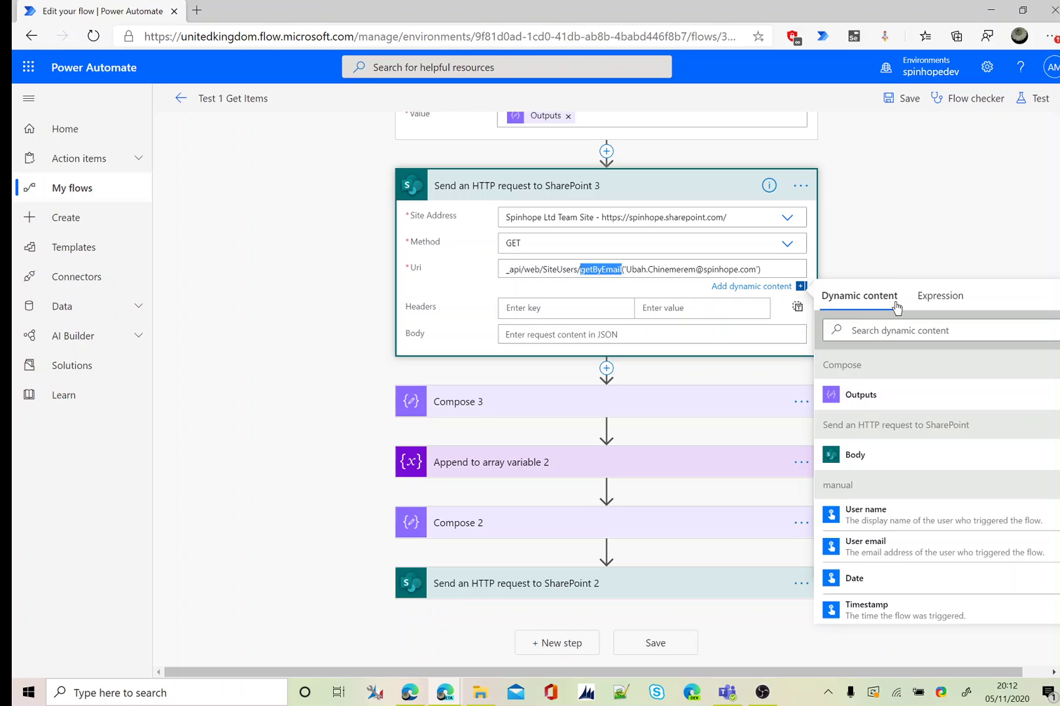
left_click(504, 399)
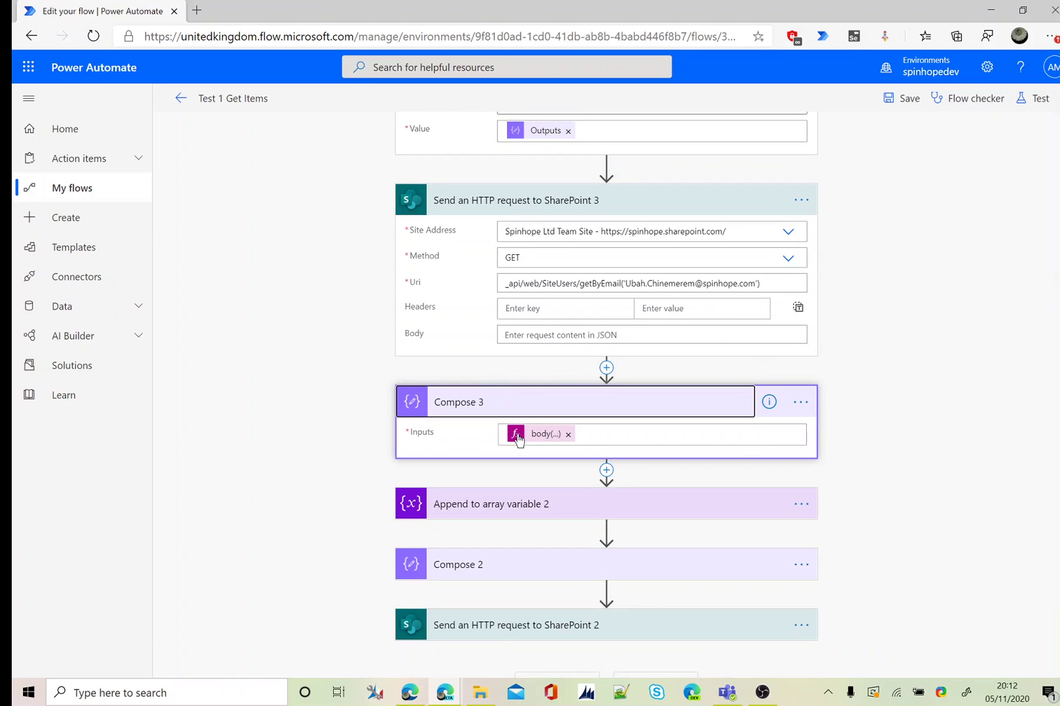
left_click(541, 435)
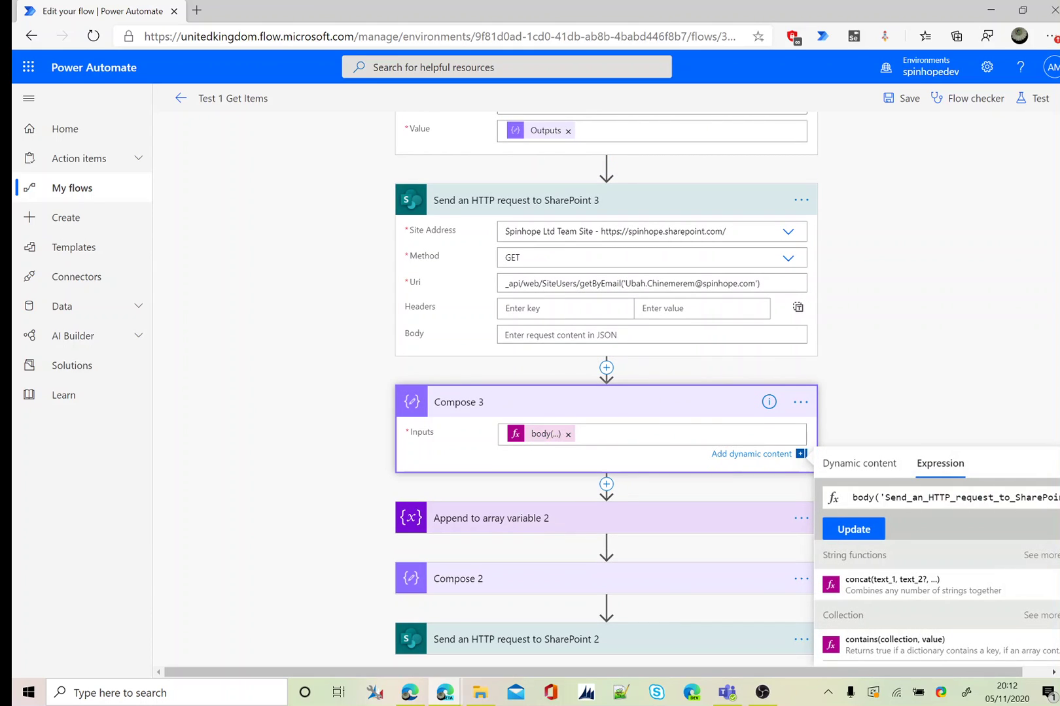
left_click(911, 498)
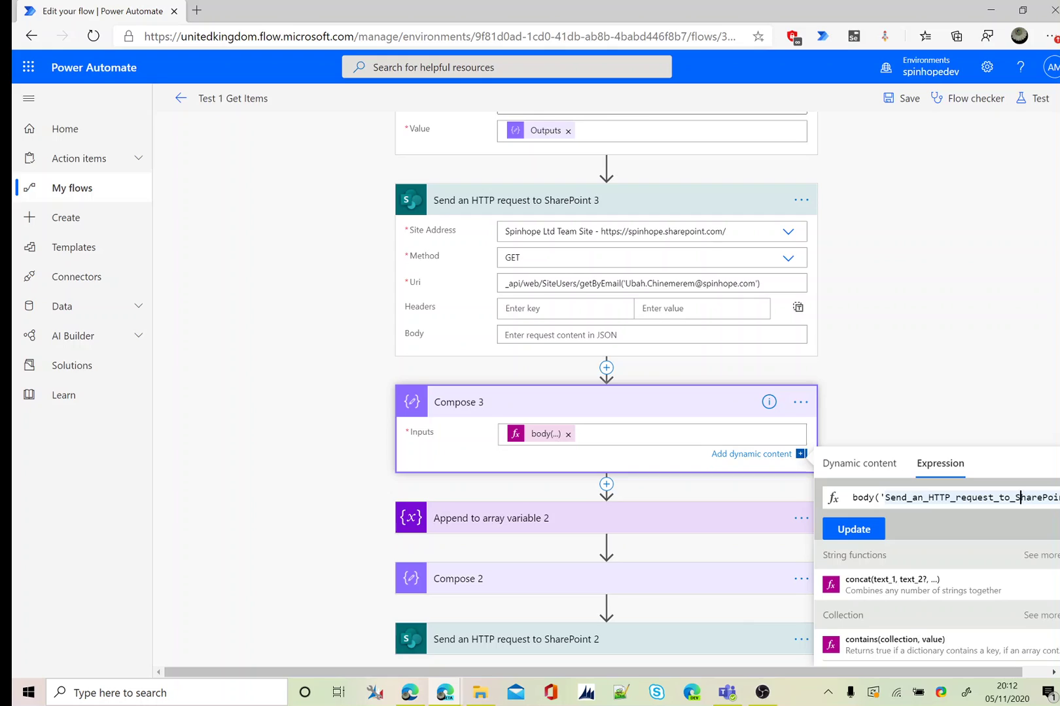
left_click(1056, 497)
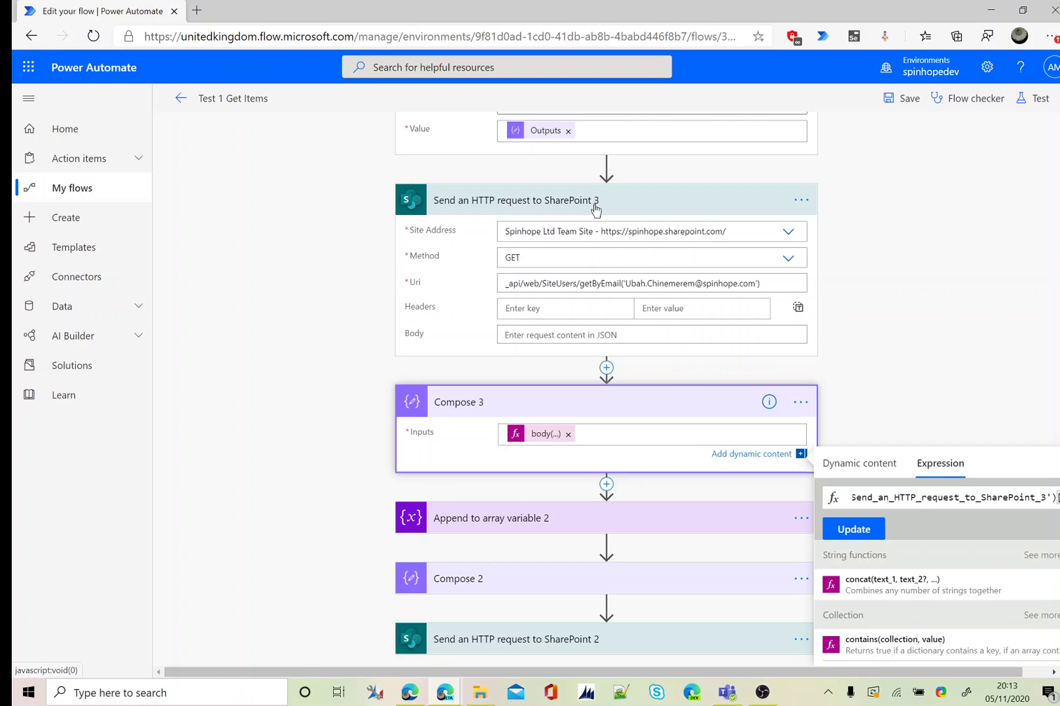
type("['d']['id'")
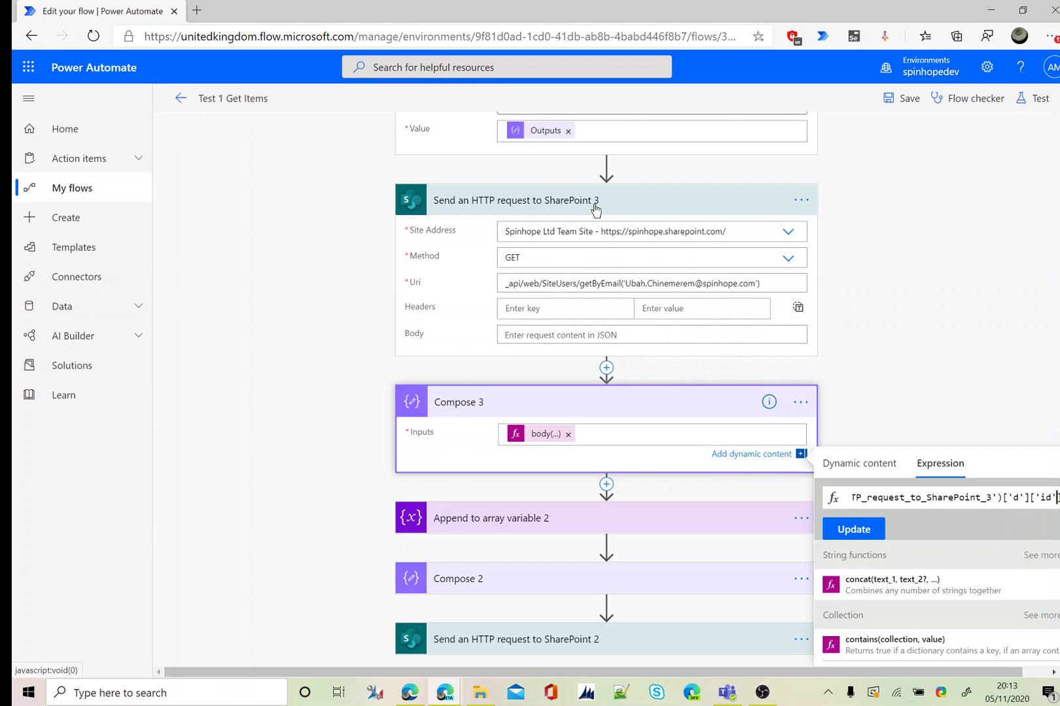
type("]")
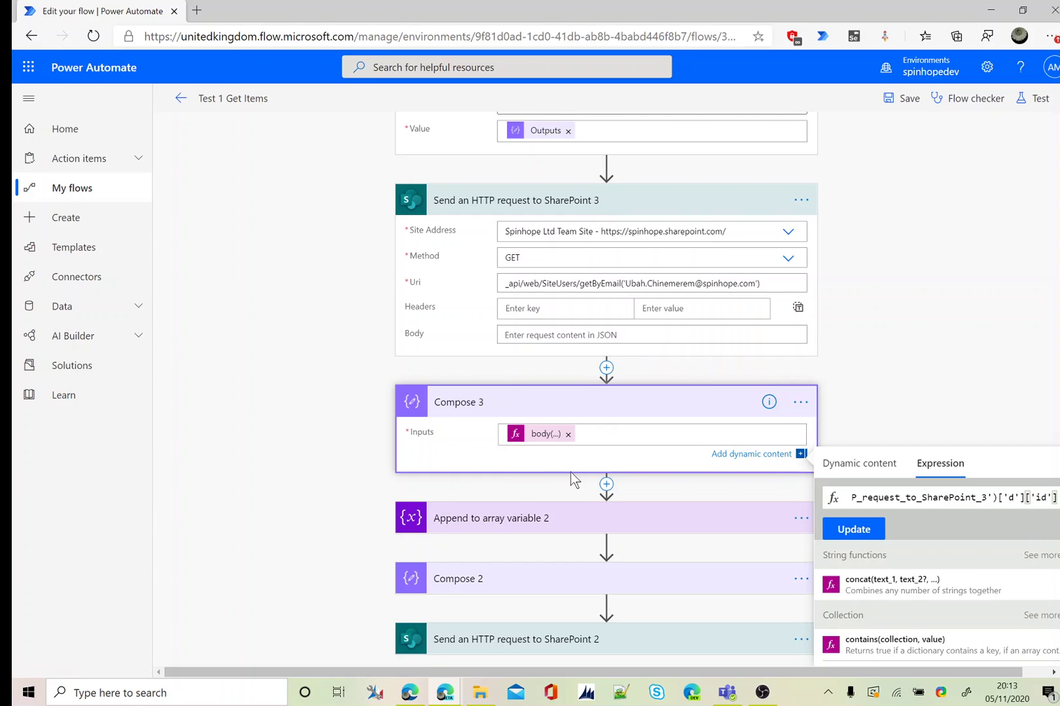
left_click(541, 523)
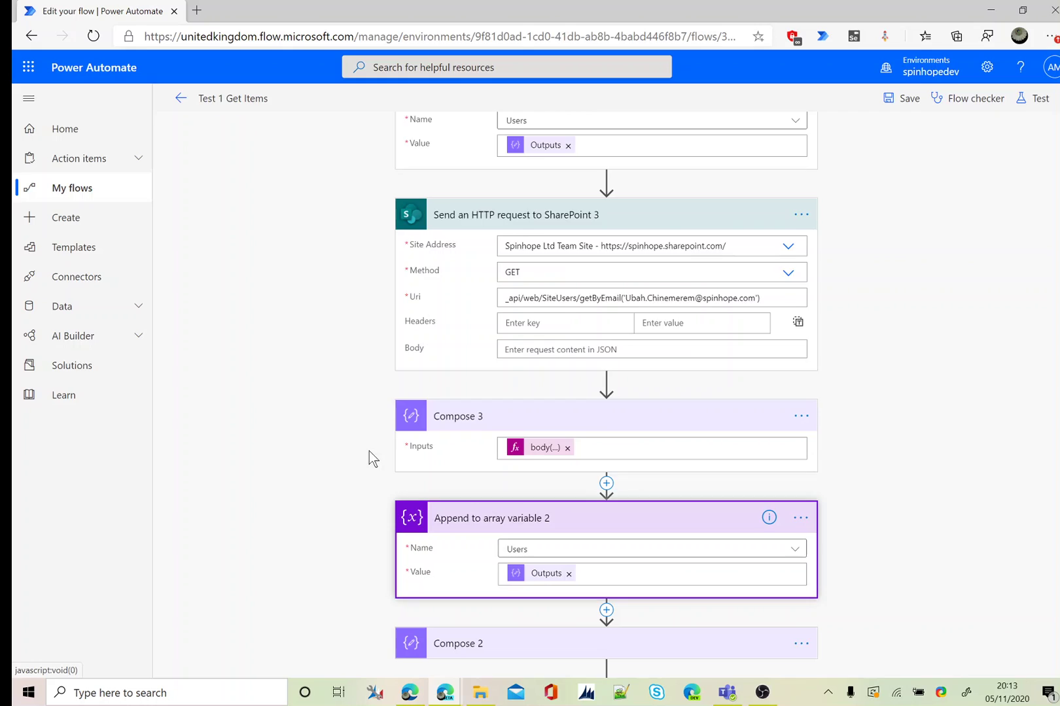
Review Append to array variable 2 and Compose 2, which outputs Users
scroll(372, 456, "down", 2)
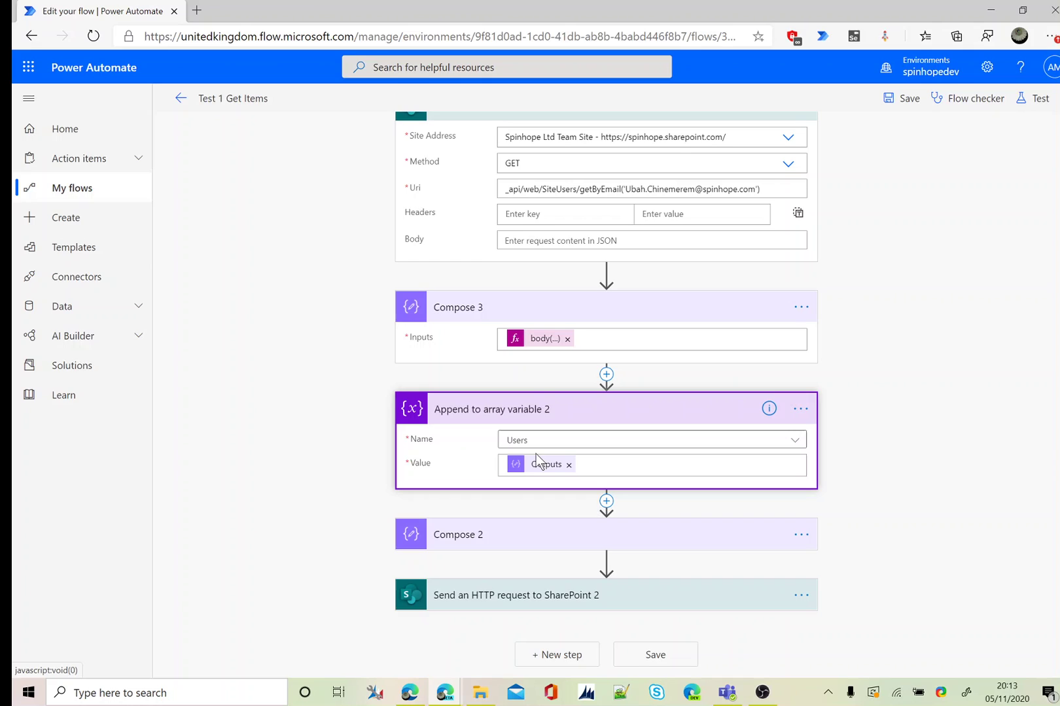
left_click(511, 536)
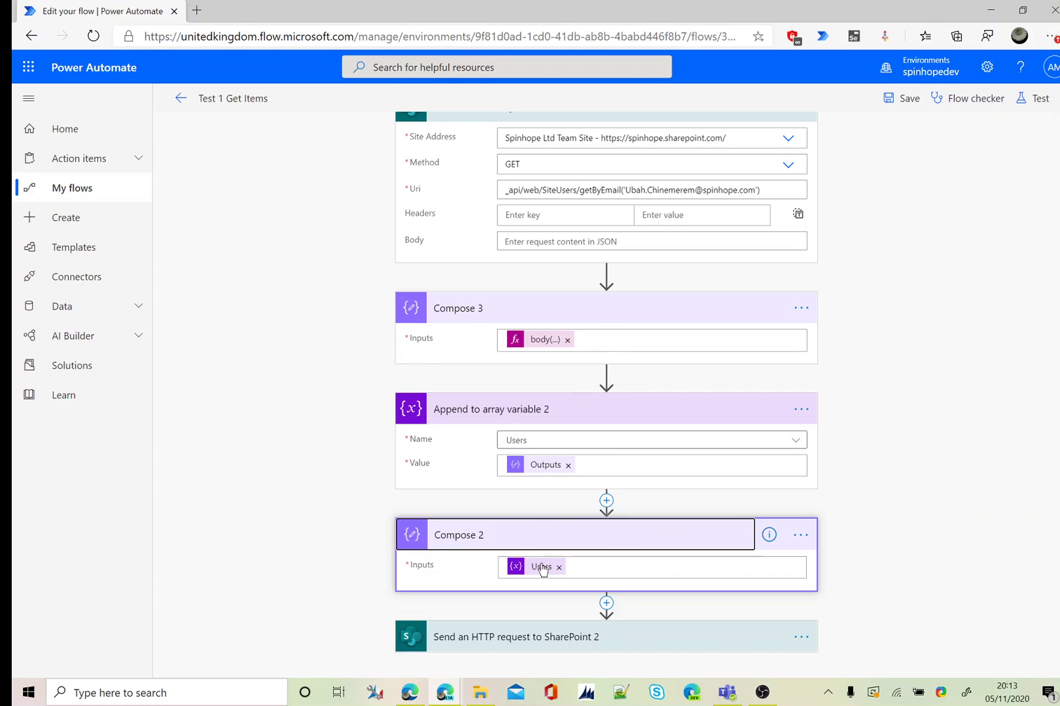
scroll(596, 506, "down", 1)
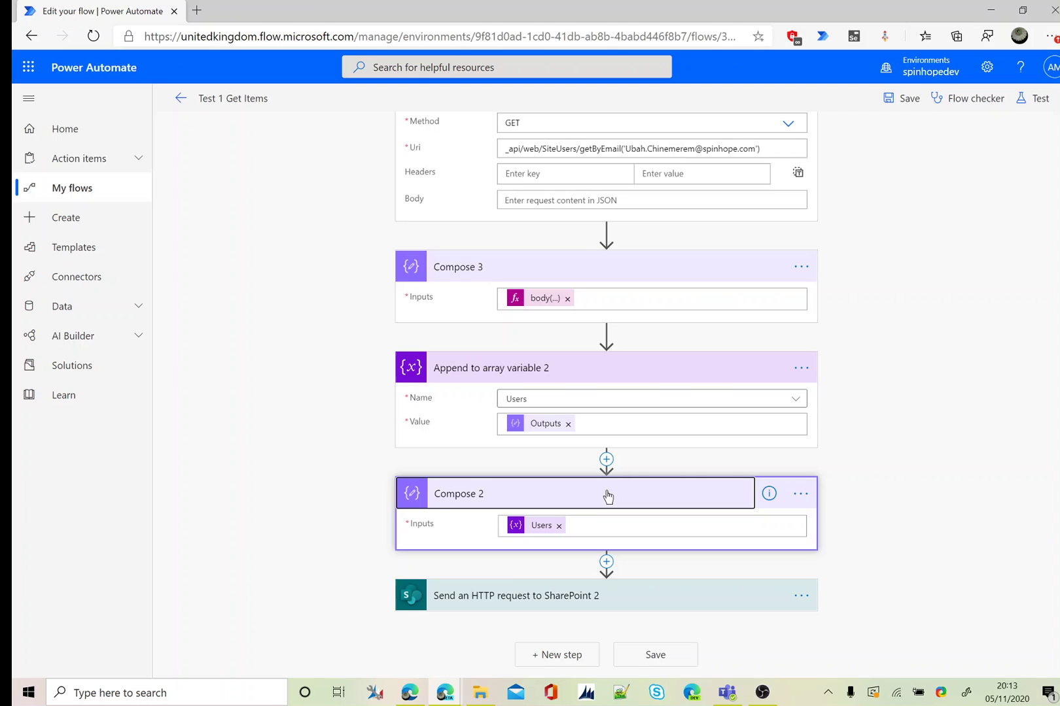
left_click(509, 596)
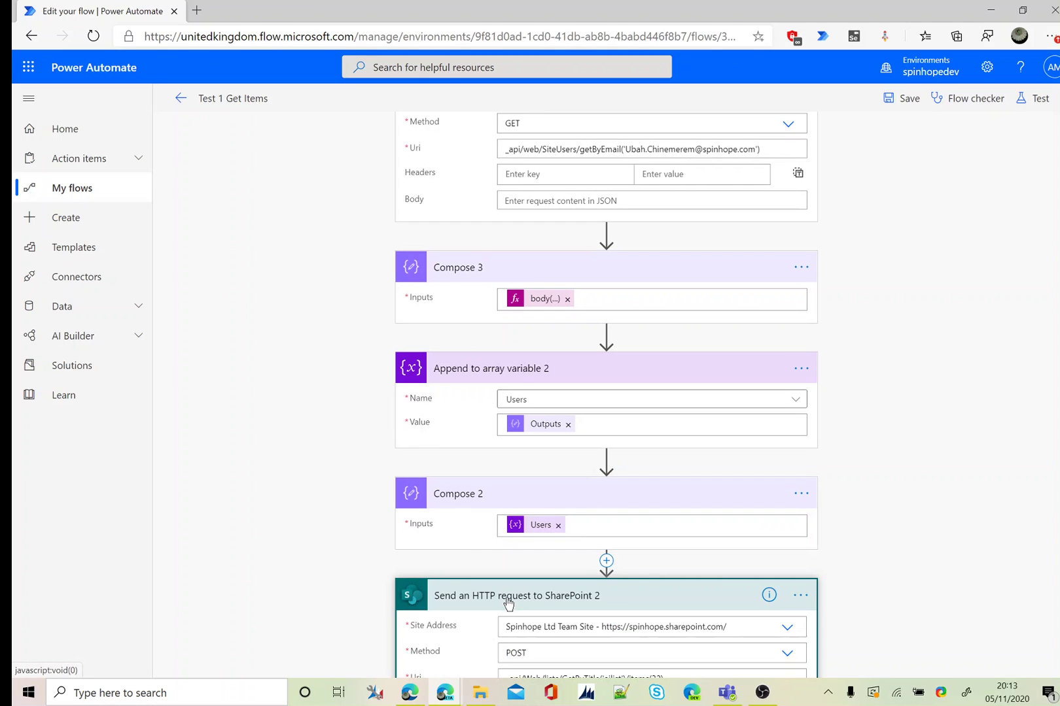
scroll(290, 481, "down", 5)
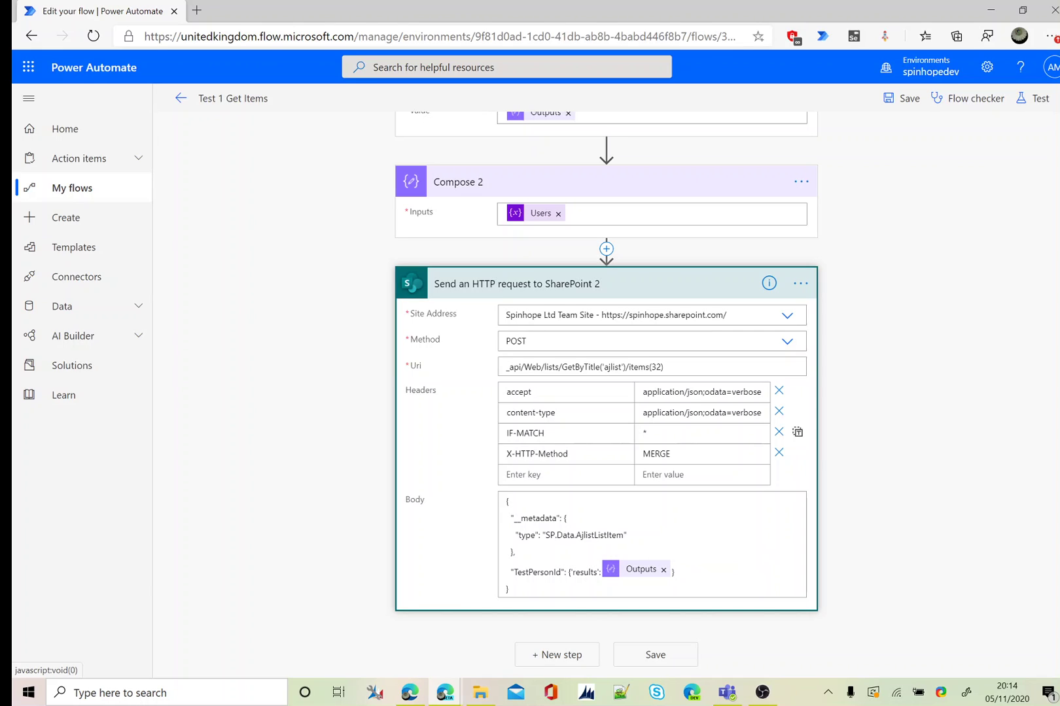
left_click_drag(510, 518, 514, 552)
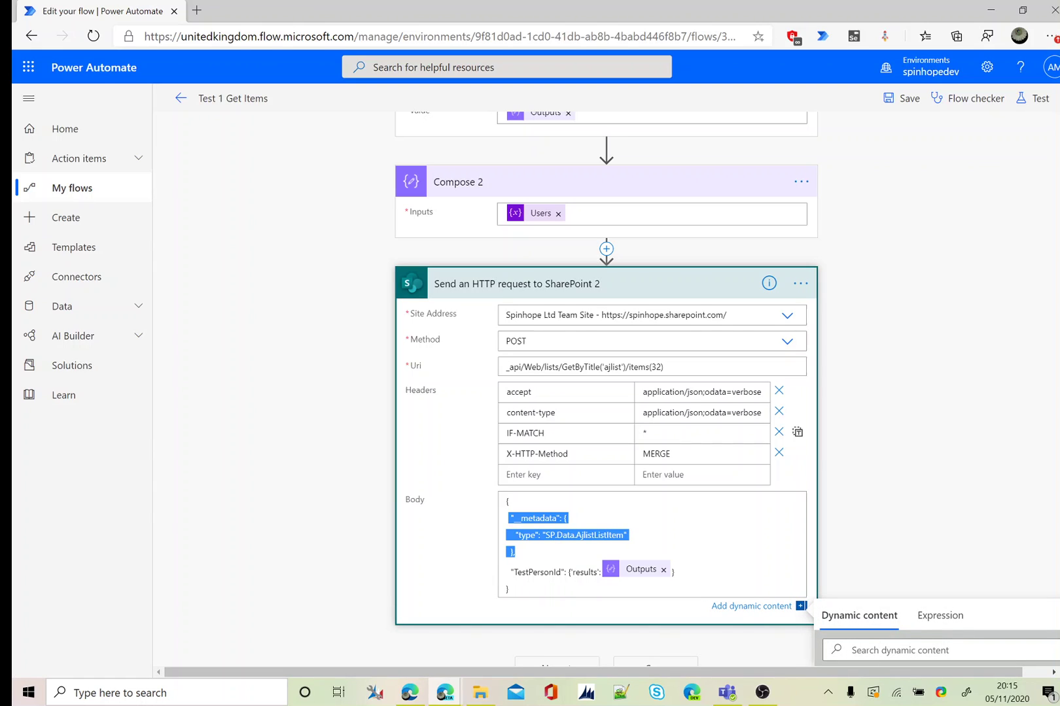
left_click(515, 552)
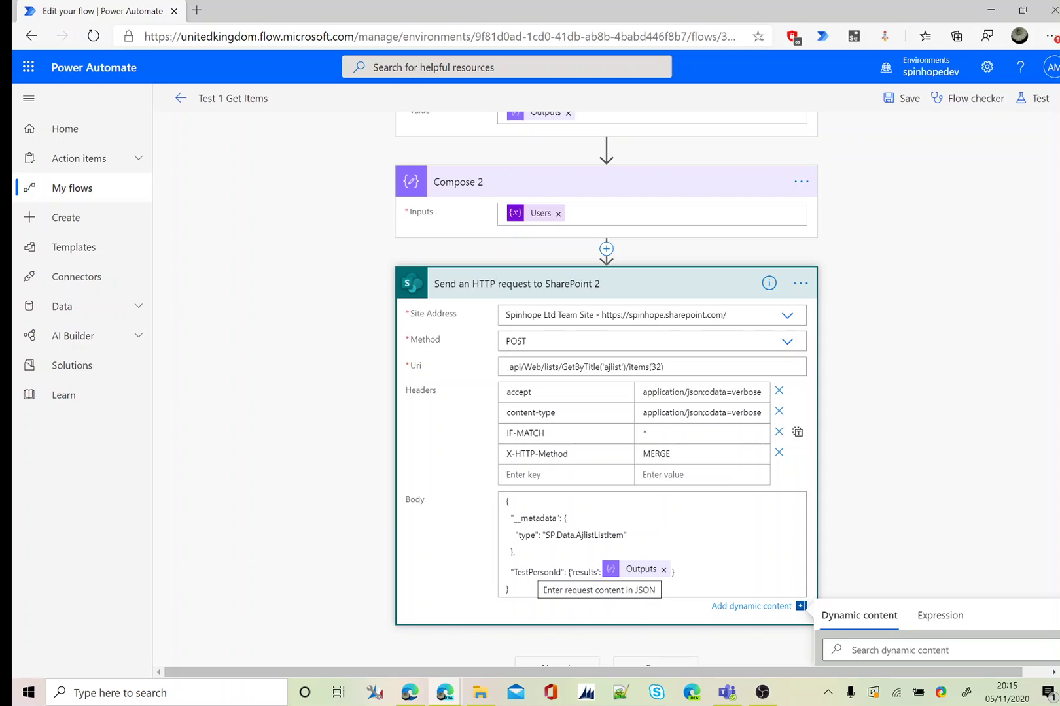
double_click(536, 573)
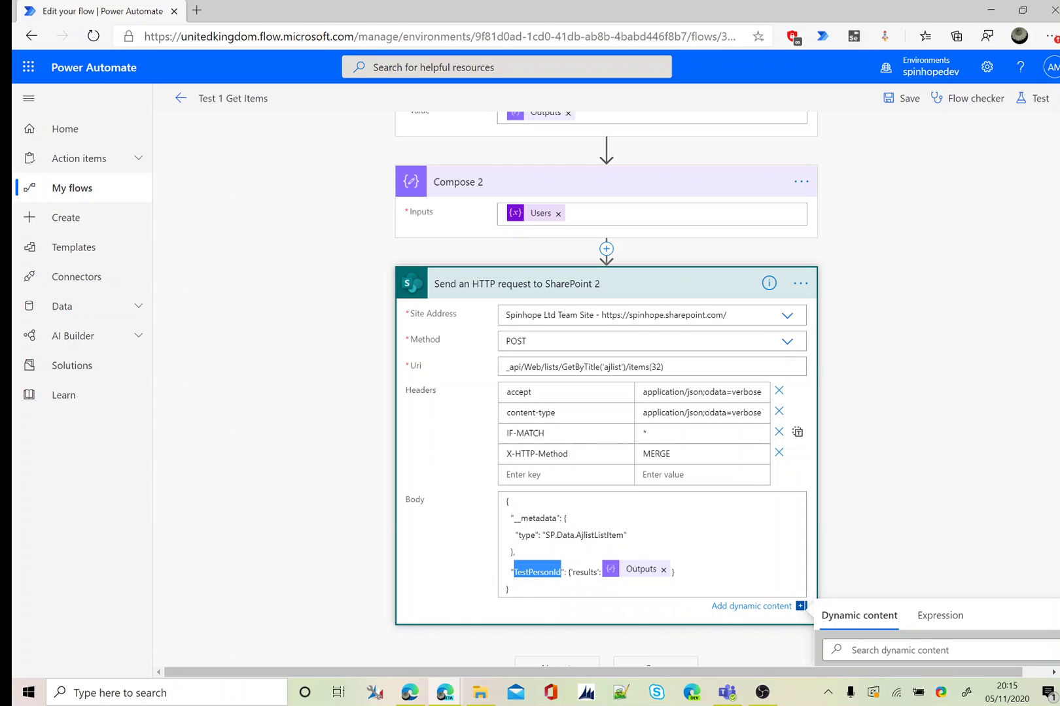
left_click(526, 572)
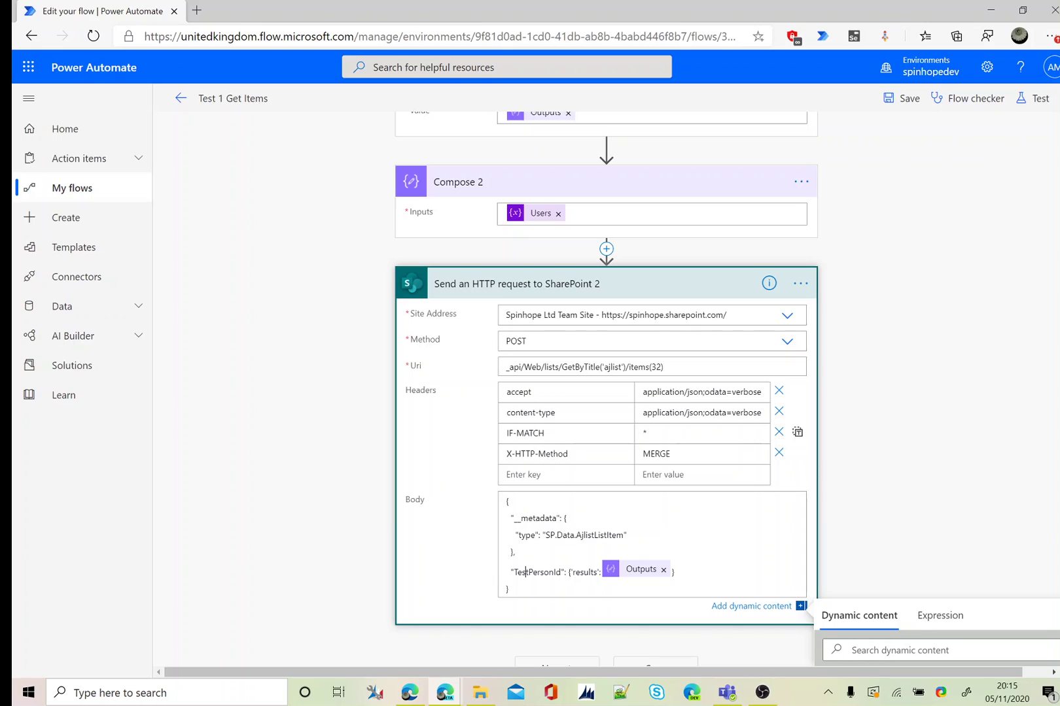
left_click_drag(554, 573, 560, 572)
double_click(584, 572)
Test the flow with a manually performed trigger and open the successful run's history
left_click(1034, 98)
left_click(922, 137)
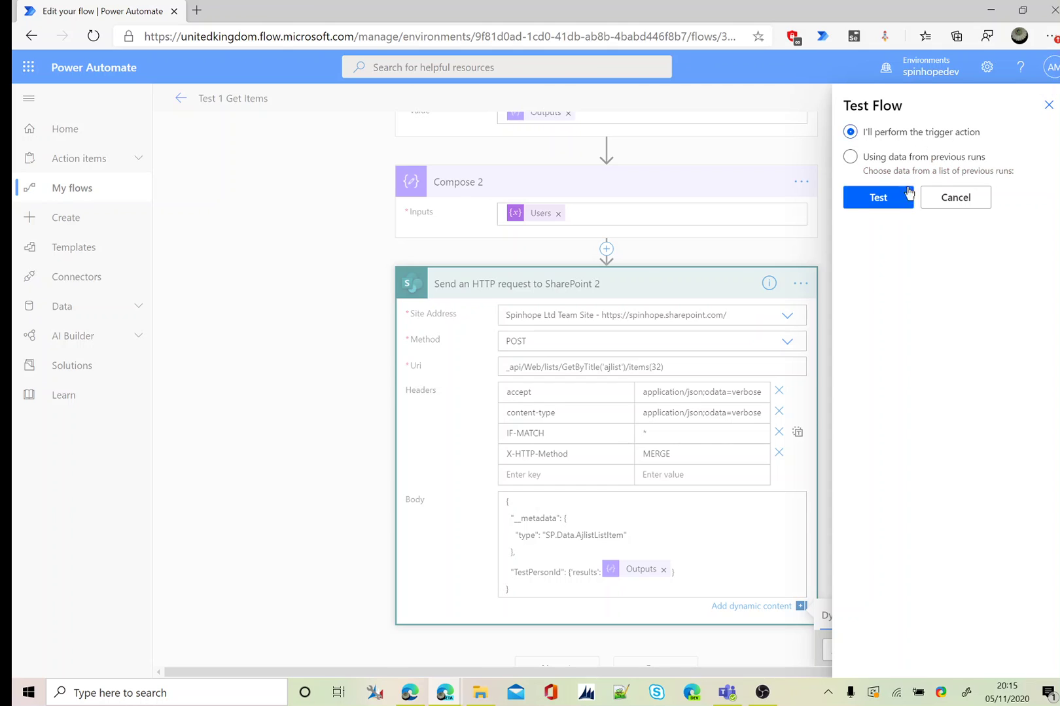
left_click(881, 198)
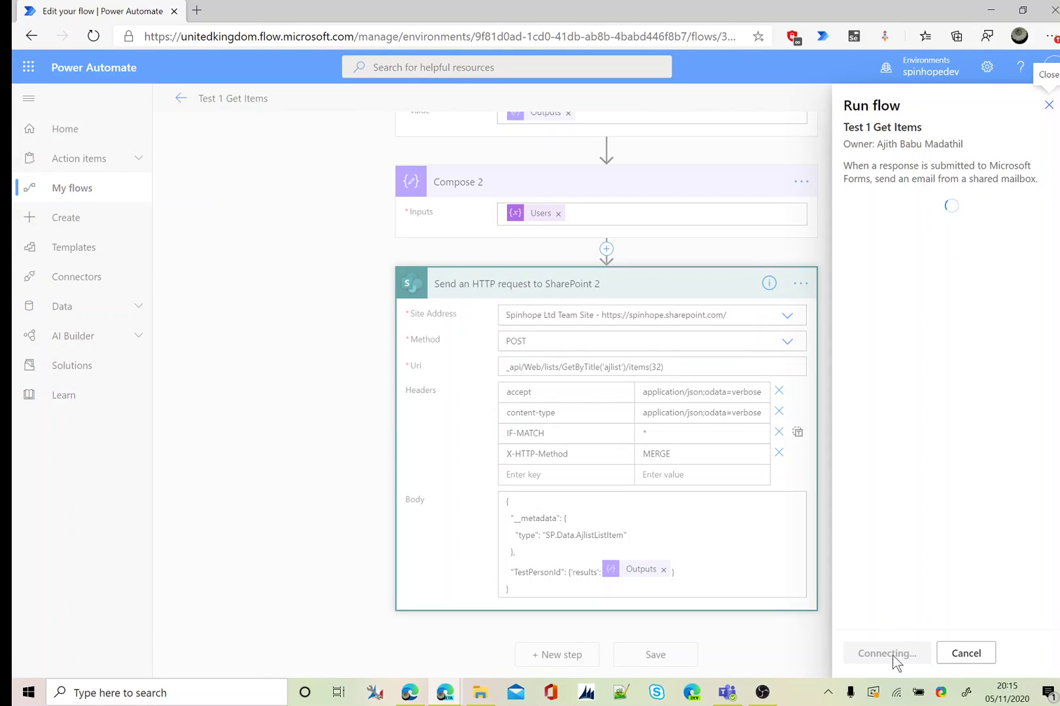
left_click(888, 658)
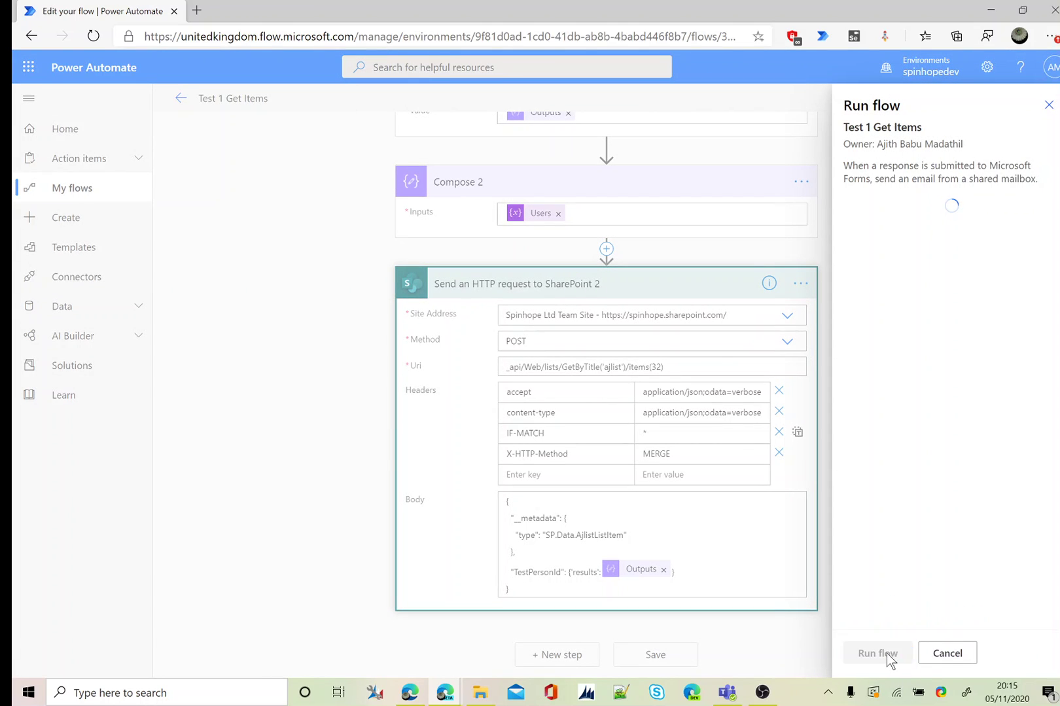
left_click(871, 653)
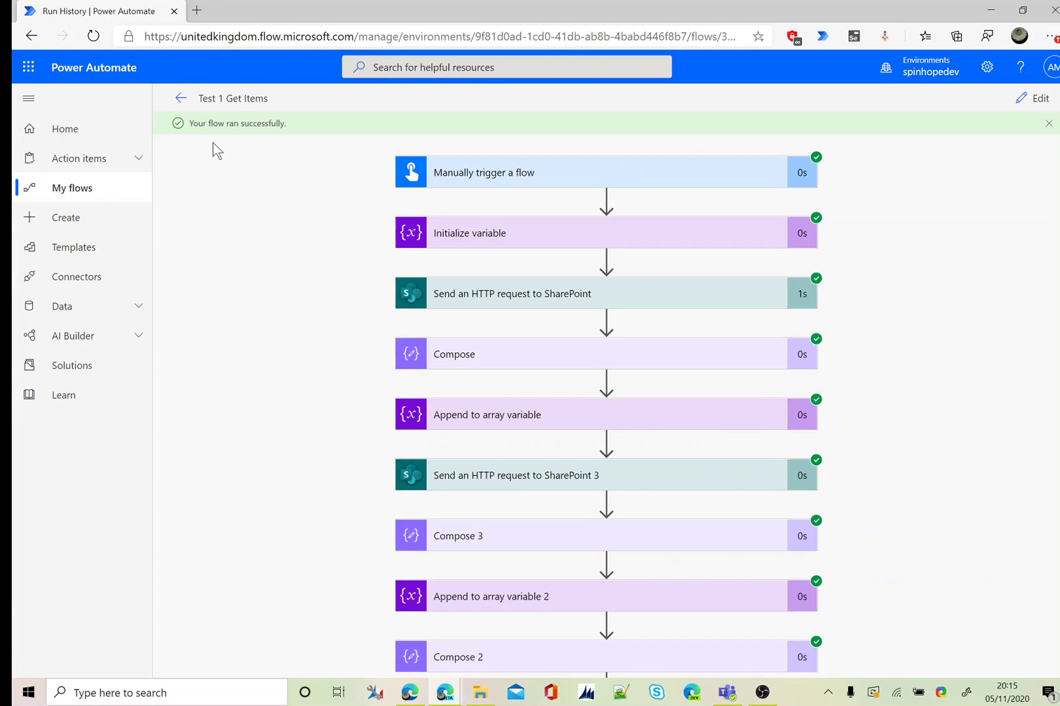
Inspect the run details of Initialize variable, the first SharePoint request, Compose (13) and the append
left_click(556, 253)
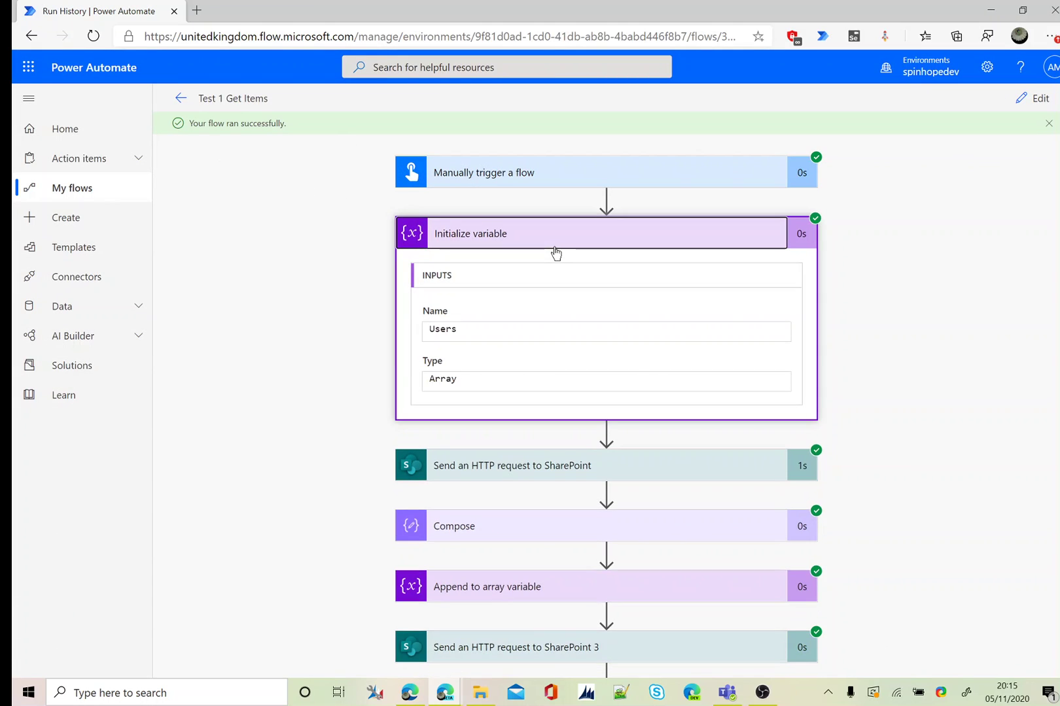
left_click(511, 234)
left_click(507, 288)
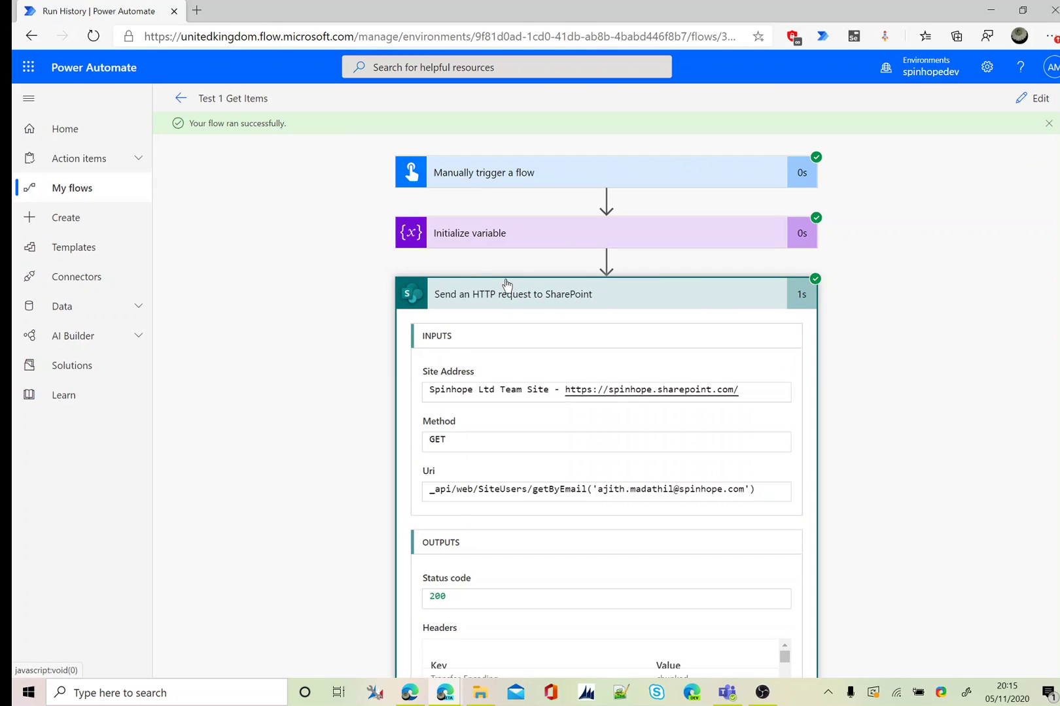
scroll(569, 327, "down", 3)
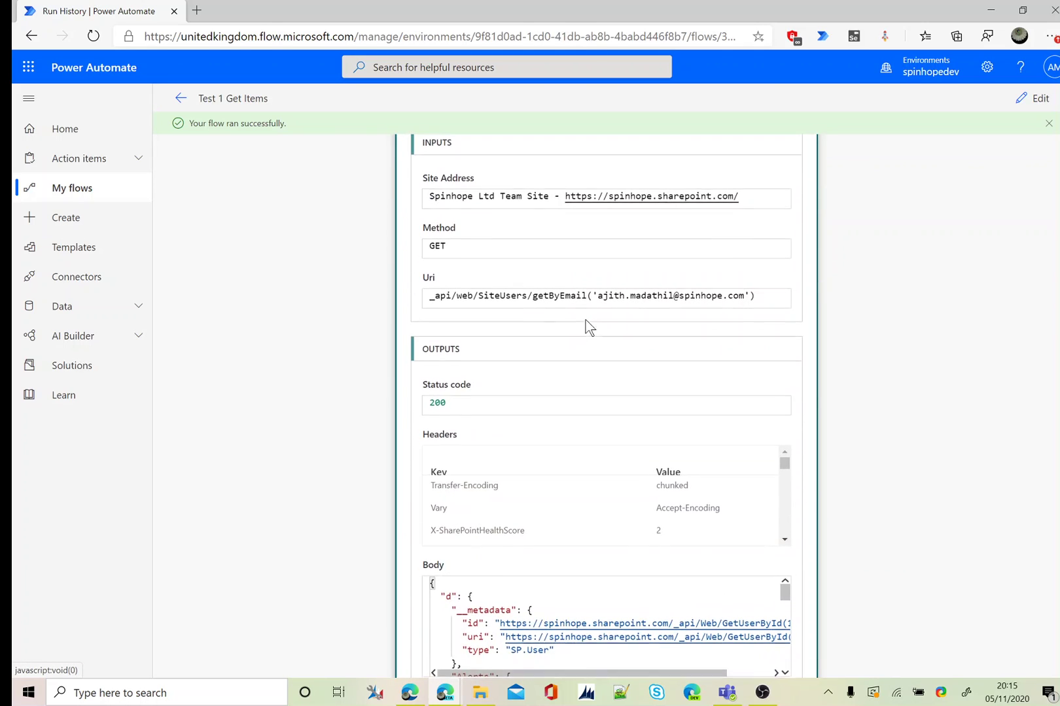
scroll(592, 367, "down", 4)
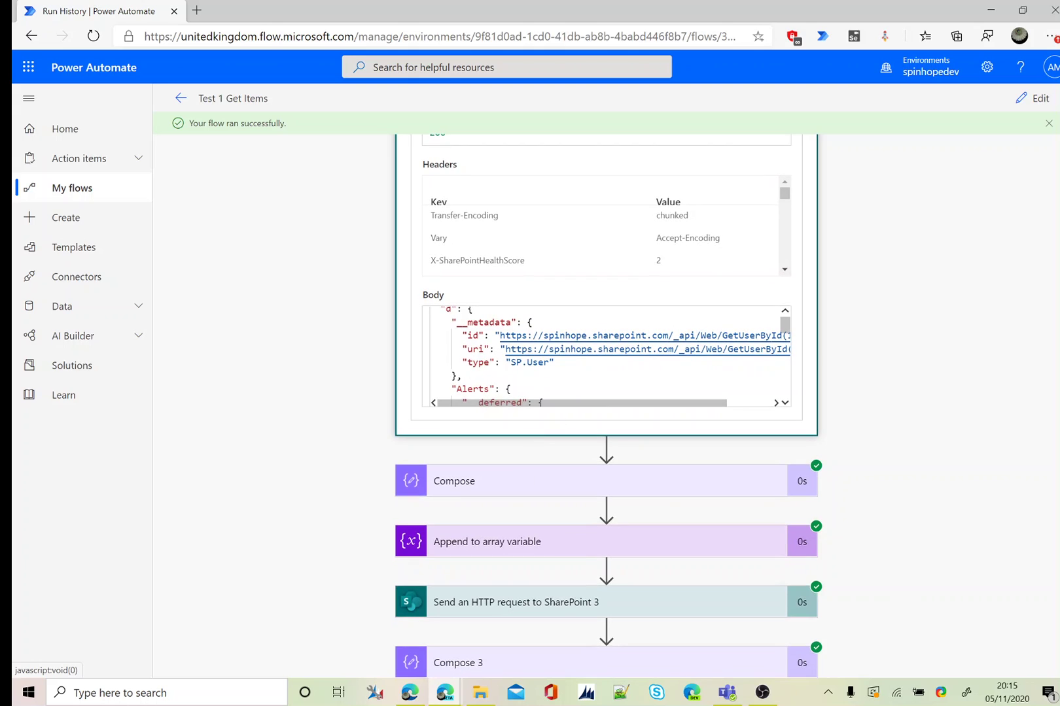
left_click(556, 482)
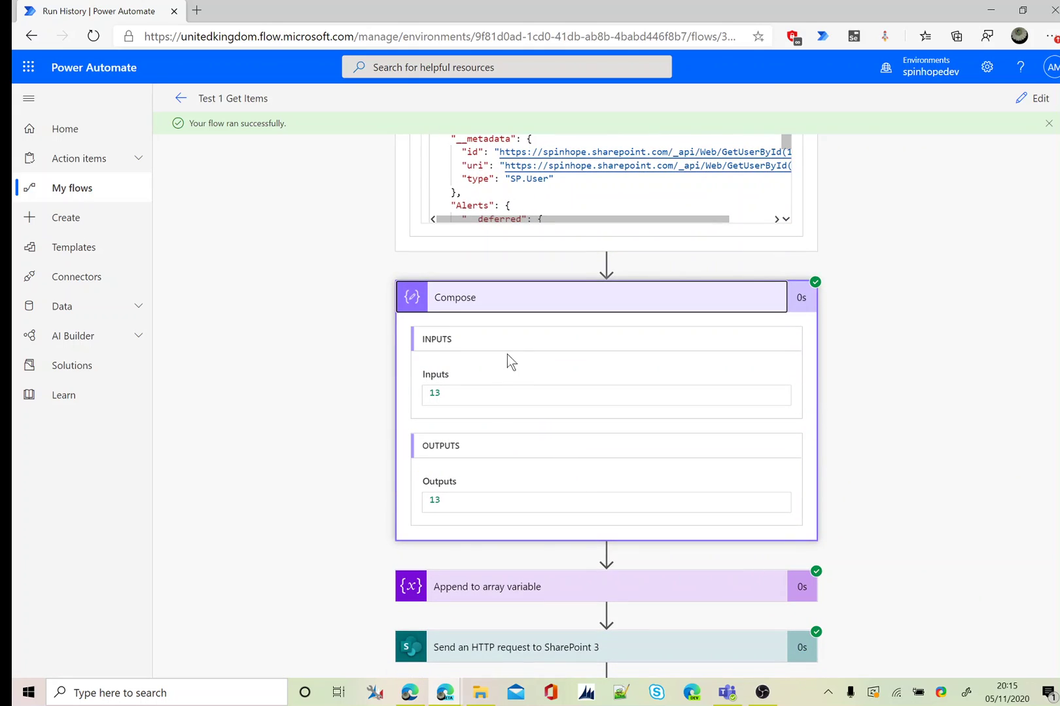
scroll(490, 416, "down", 3)
left_click(496, 399)
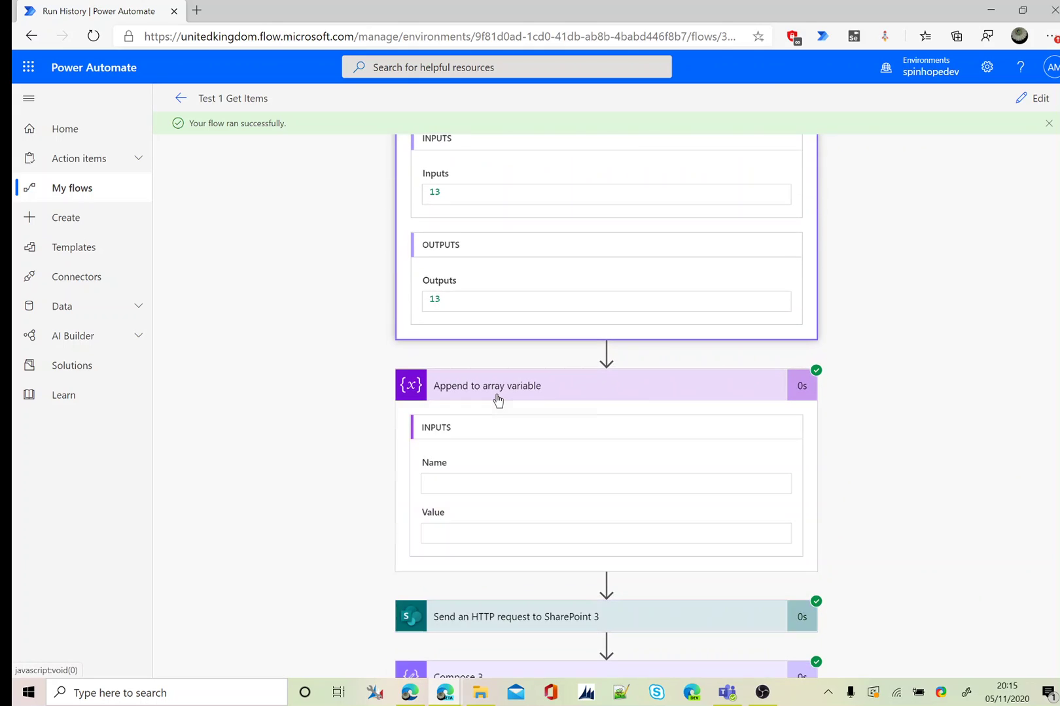
scroll(504, 315, "down", 3)
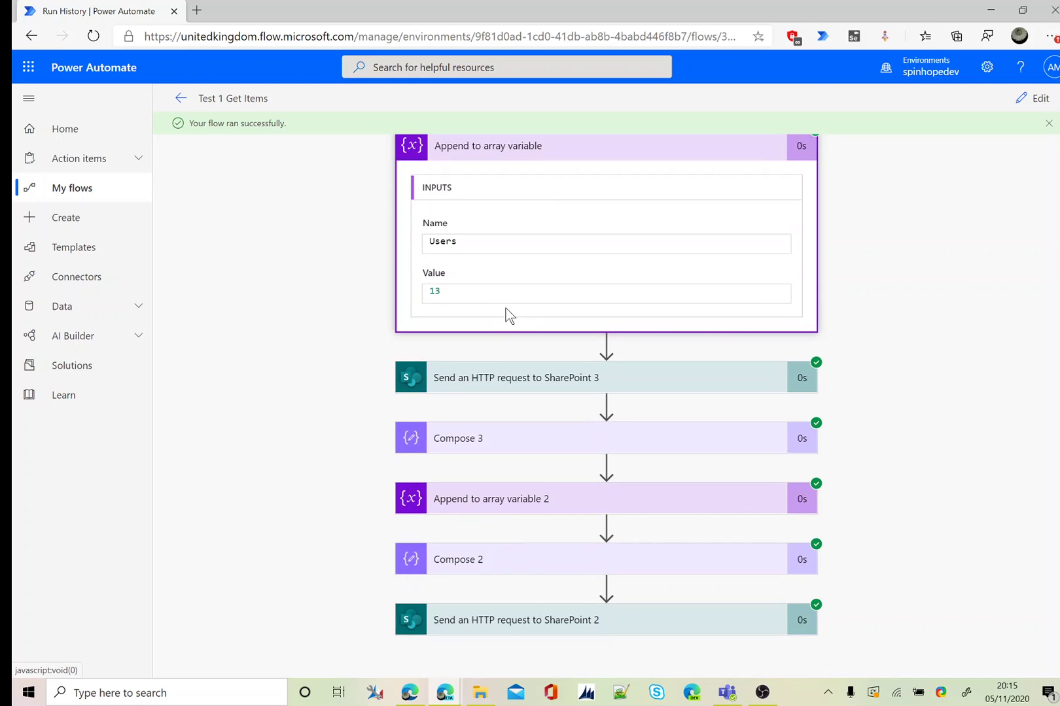
Inspect SharePoint 3, Compose 3 (15), Append to array variable 2 and Compose 2 showing [13, 15]
left_click(502, 385)
scroll(548, 513, "down", 4)
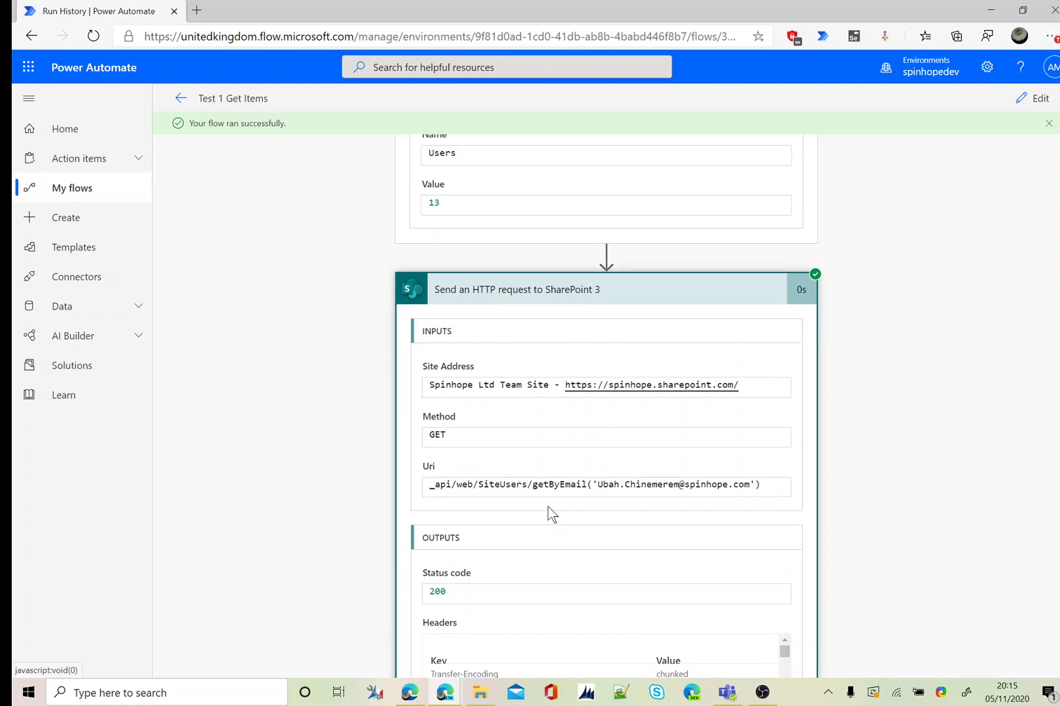
scroll(561, 510, "down", 1)
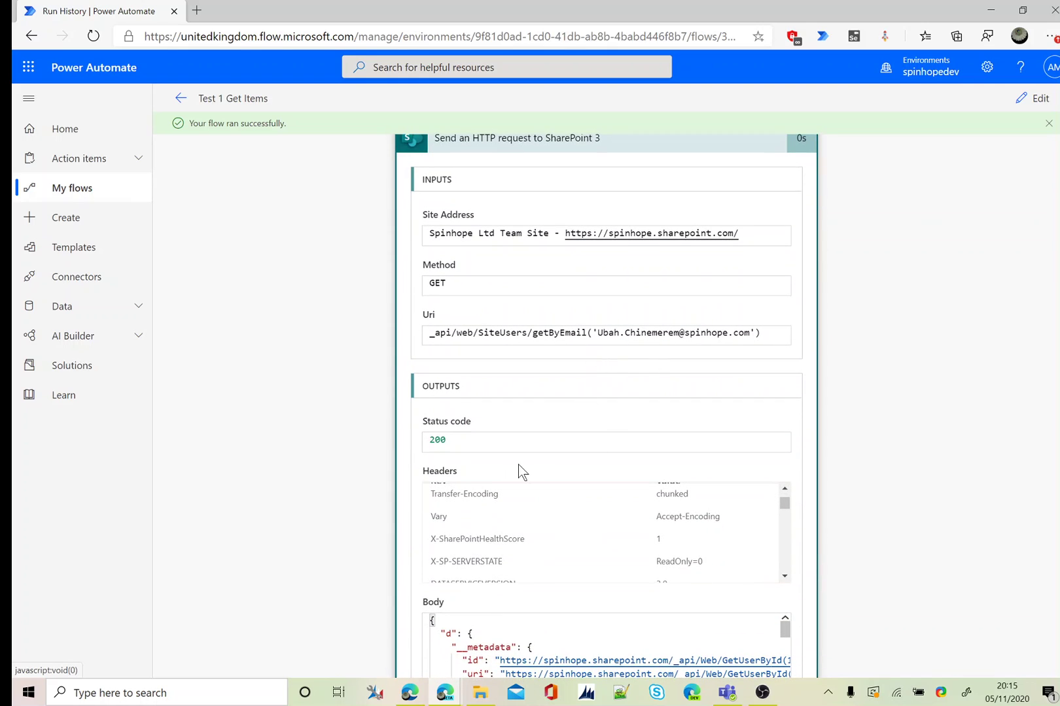
scroll(520, 471, "down", 5)
left_click(482, 447)
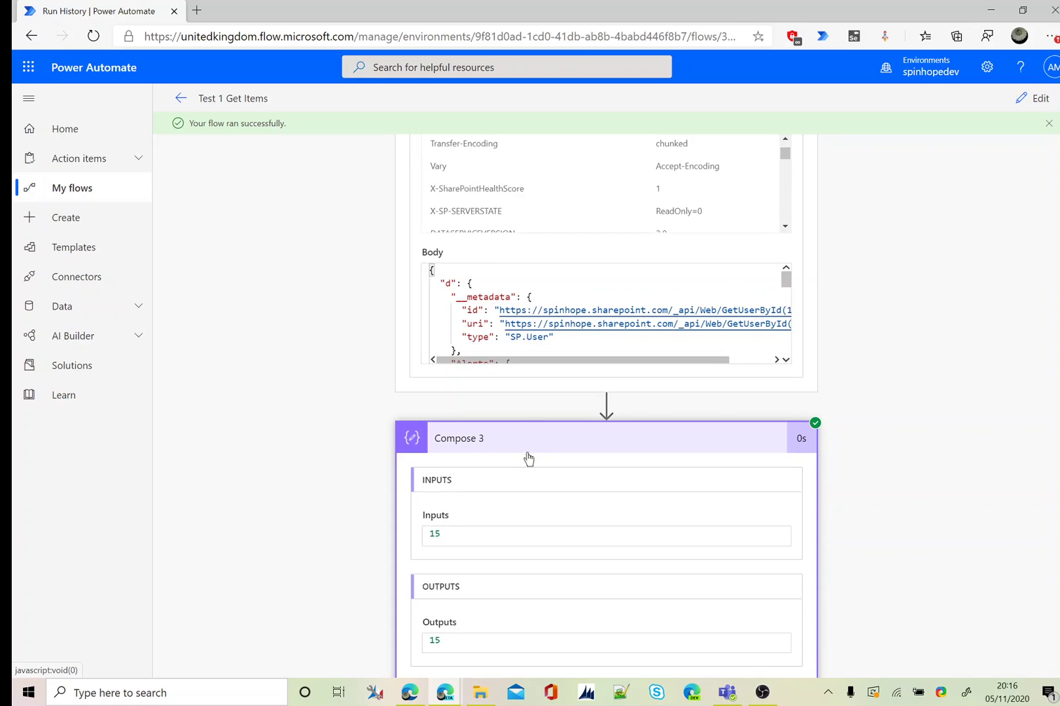
scroll(524, 531, "down", 3)
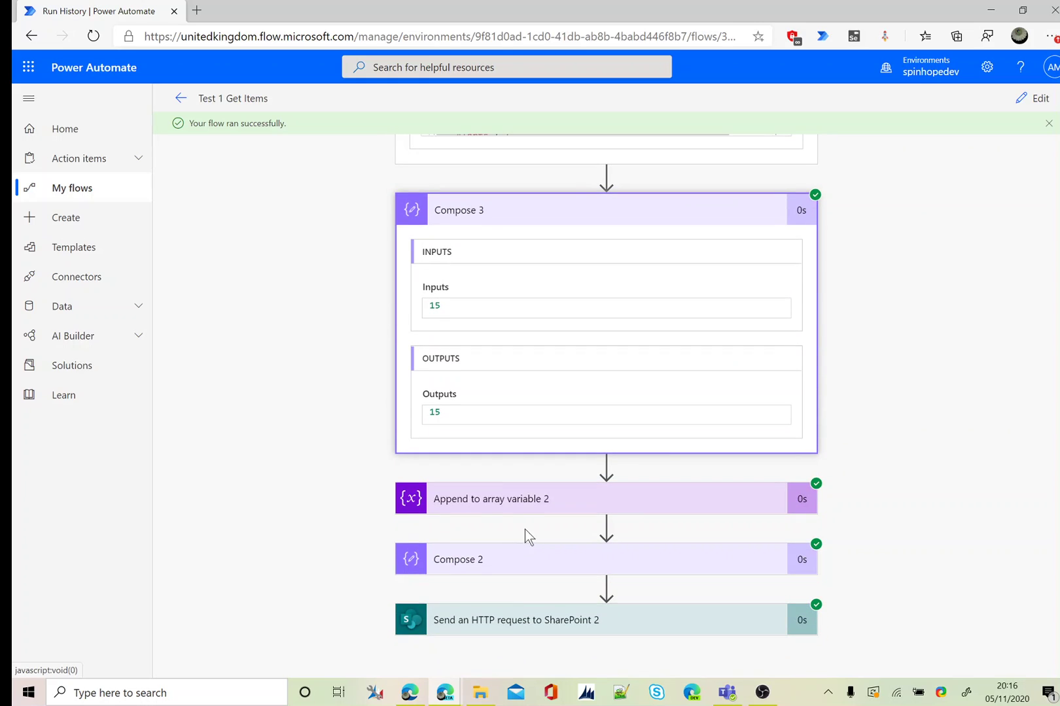
left_click(508, 507)
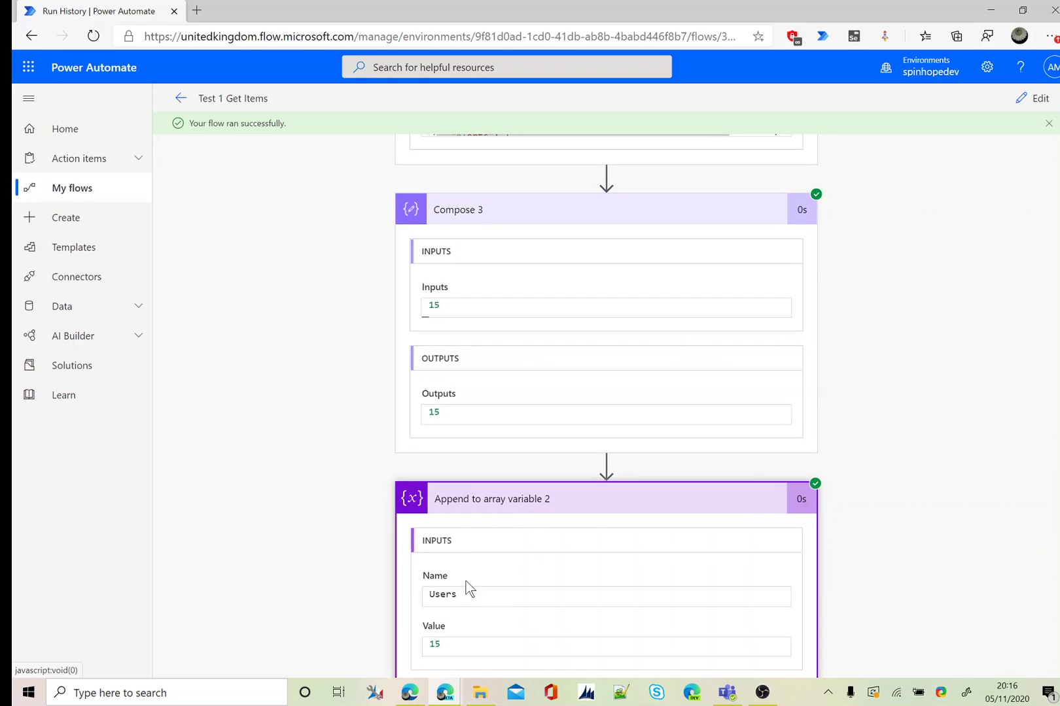
scroll(554, 554, "down", 2)
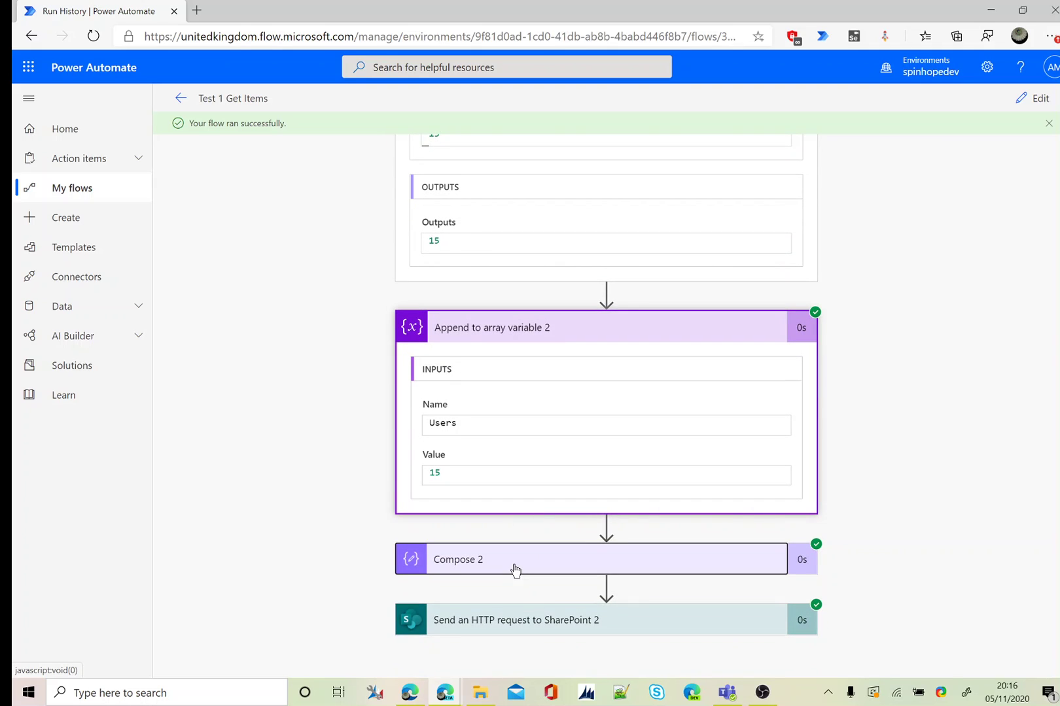
left_click(514, 567)
scroll(582, 512, "down", 3)
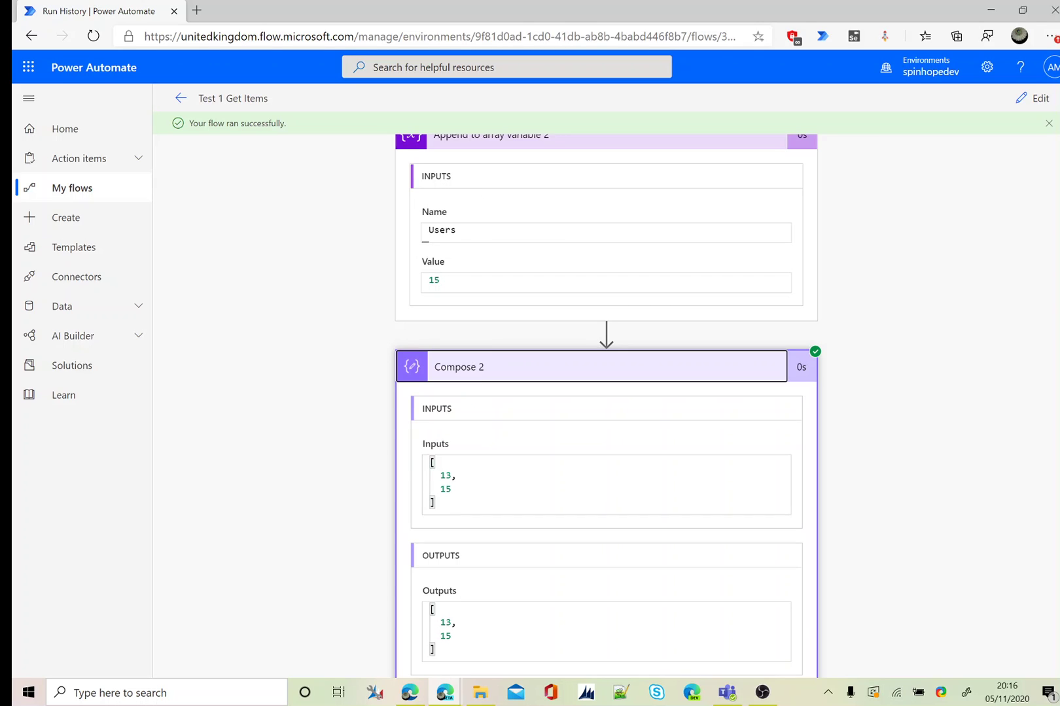
scroll(607, 406, "down", 2)
Expand SharePoint 2's run details, highlighting the X-HTTP-Method MERGE header and the TestPersonId 13,15 body
left_click(546, 624)
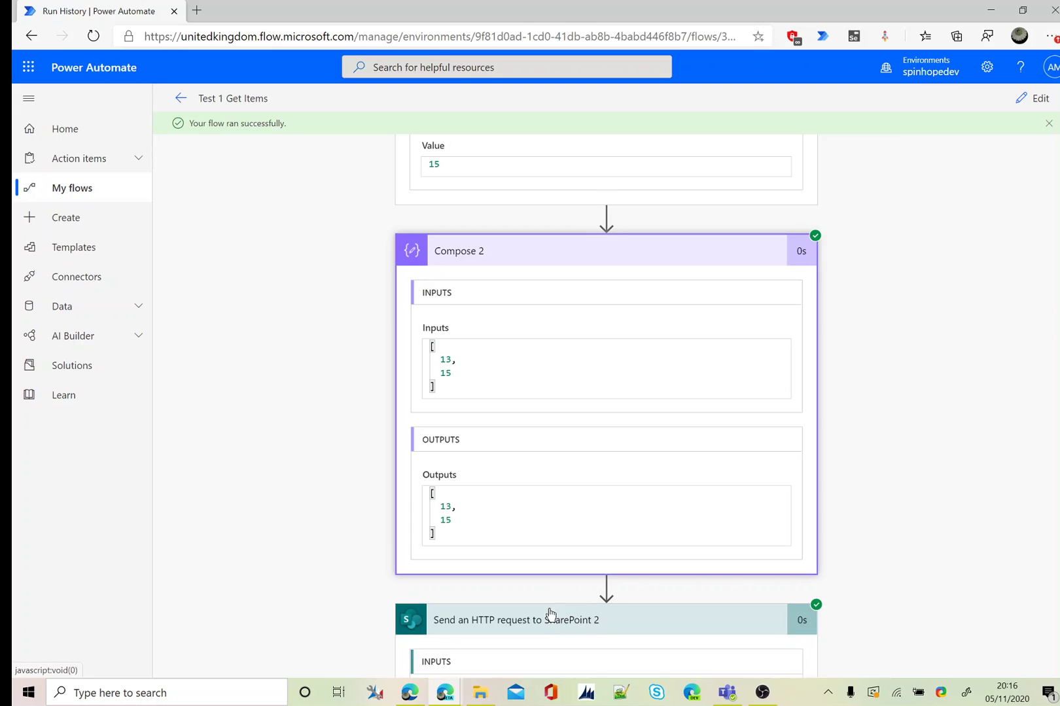
scroll(357, 524, "down", 7)
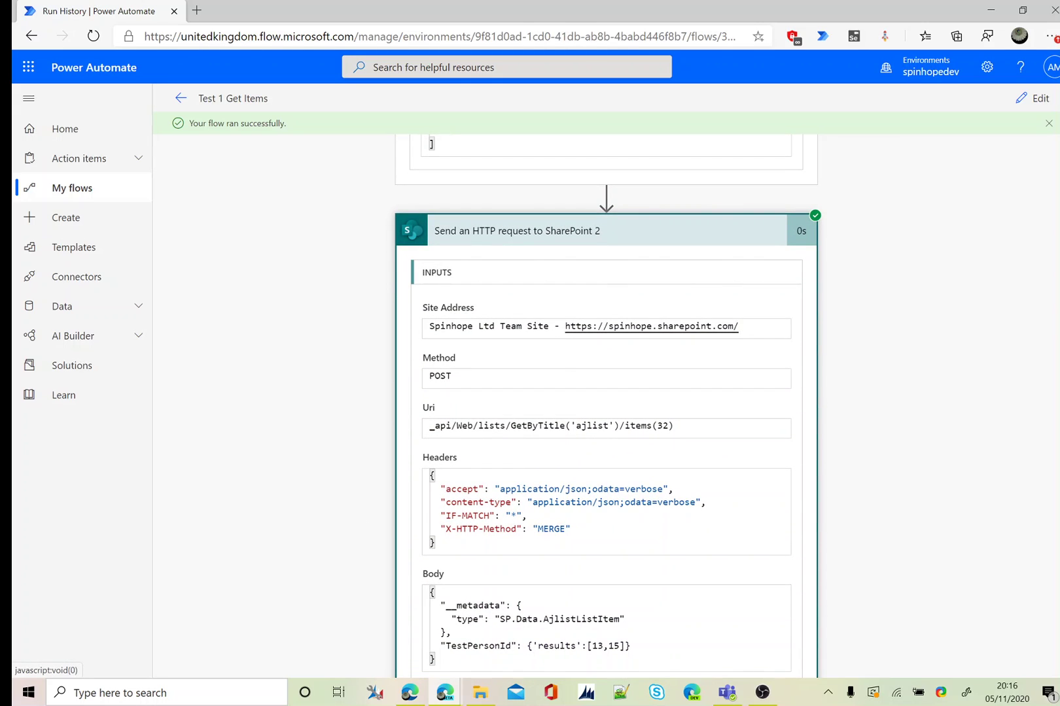
left_click_drag(431, 476, 435, 542)
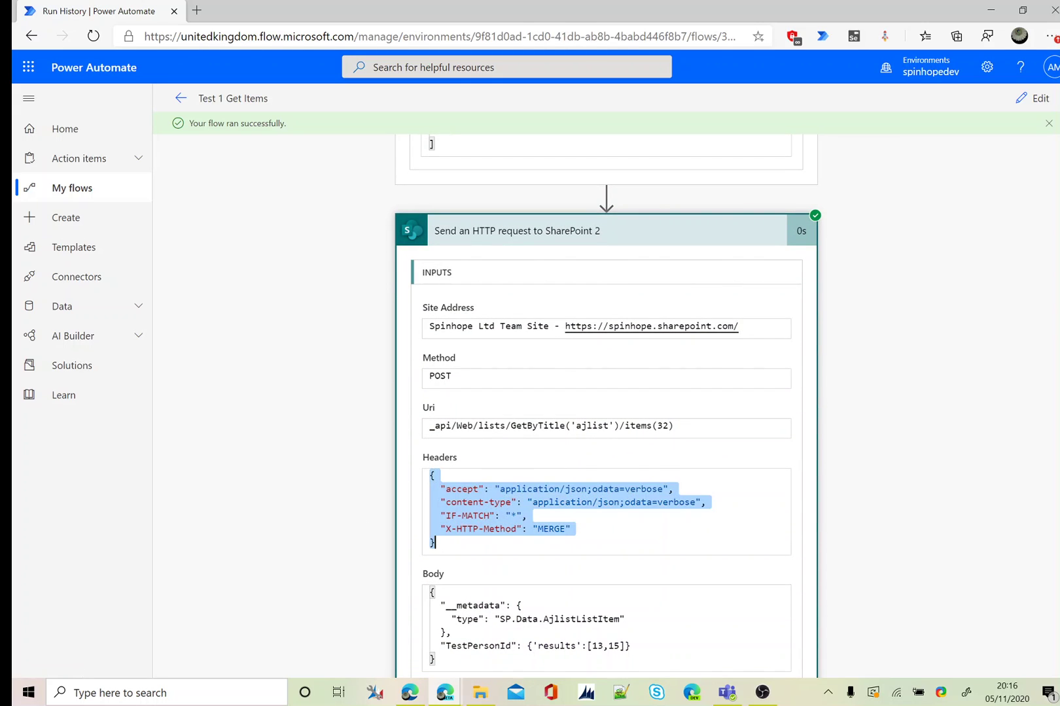
left_click(435, 542)
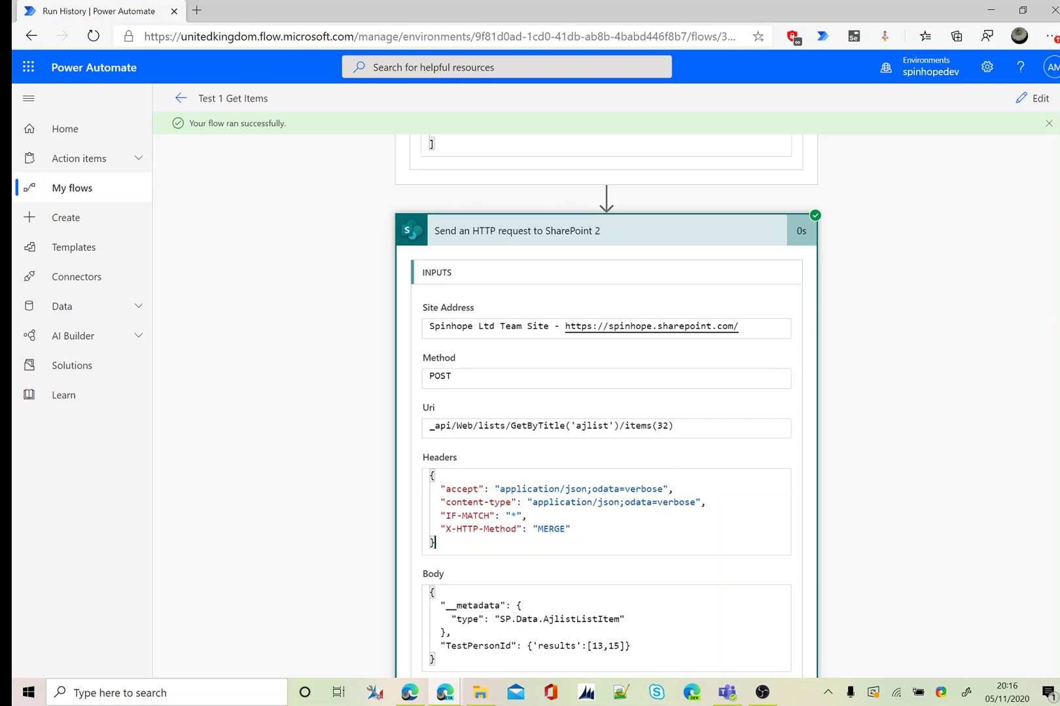
left_click_drag(436, 529, 570, 528)
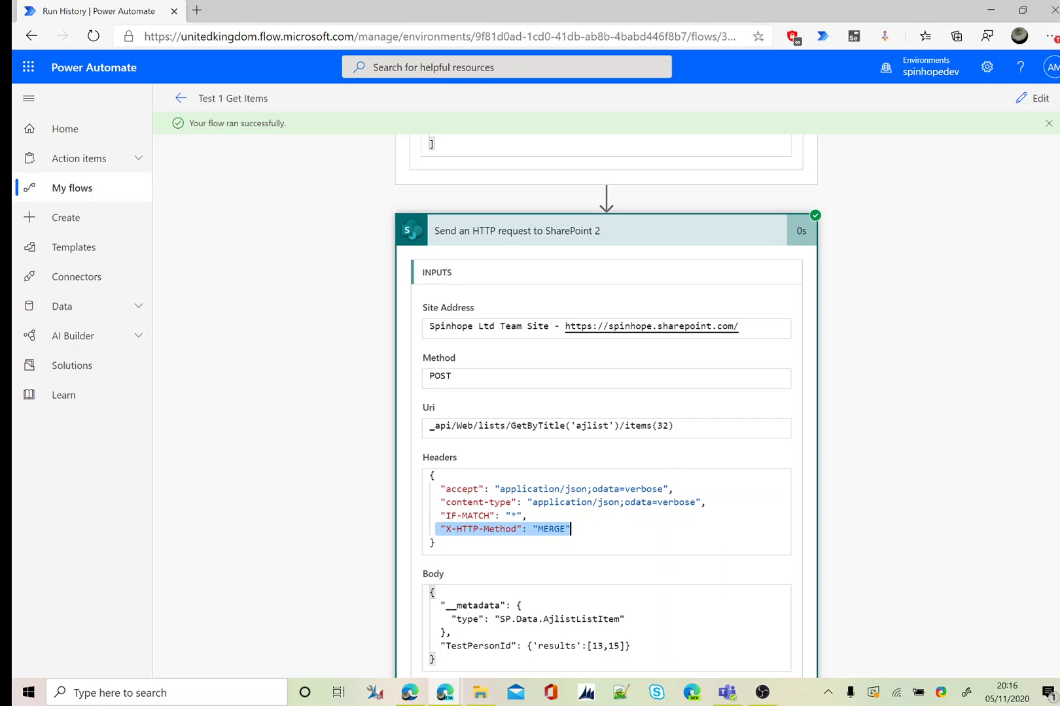
scroll(411, 380, "down", 3)
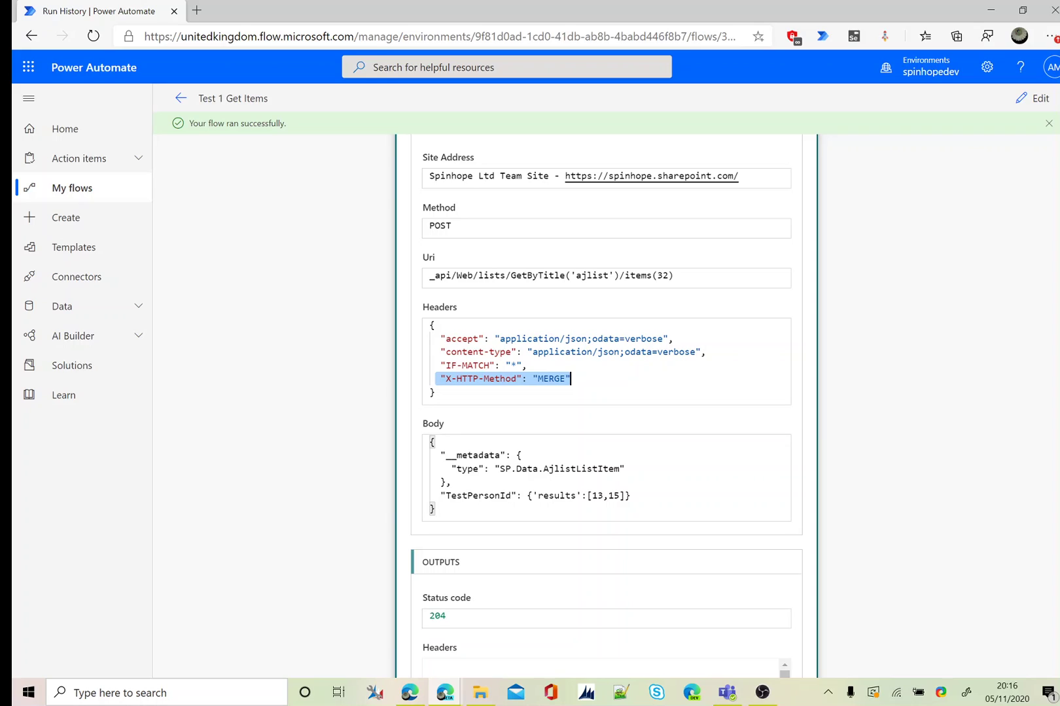
left_click_drag(528, 496, 631, 496)
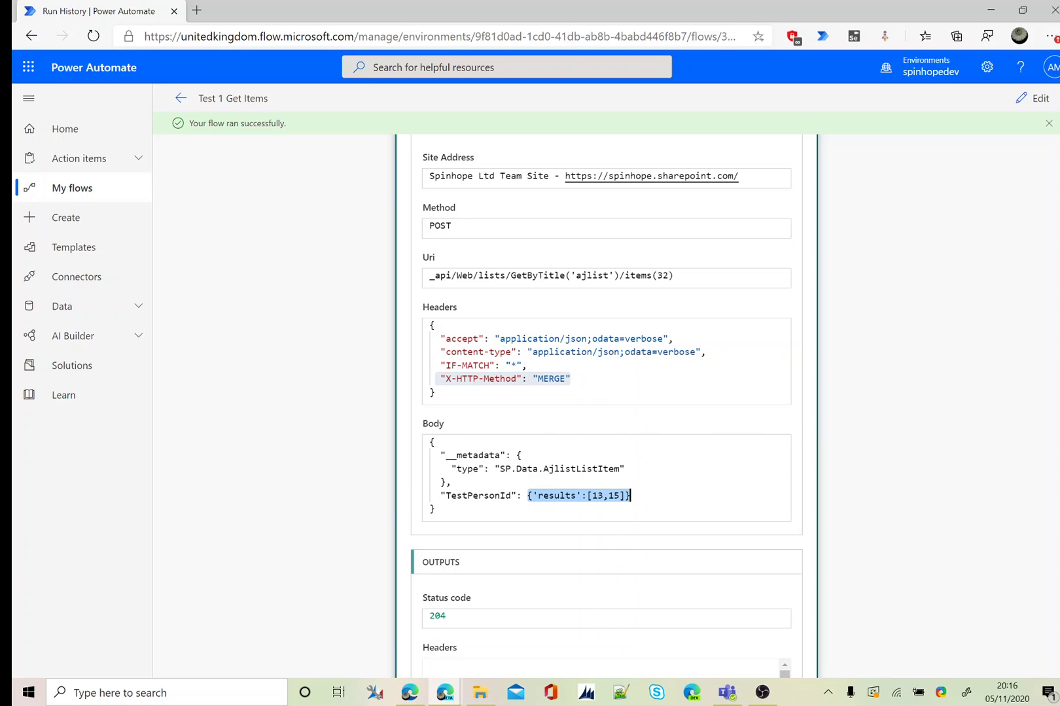
left_click(630, 496)
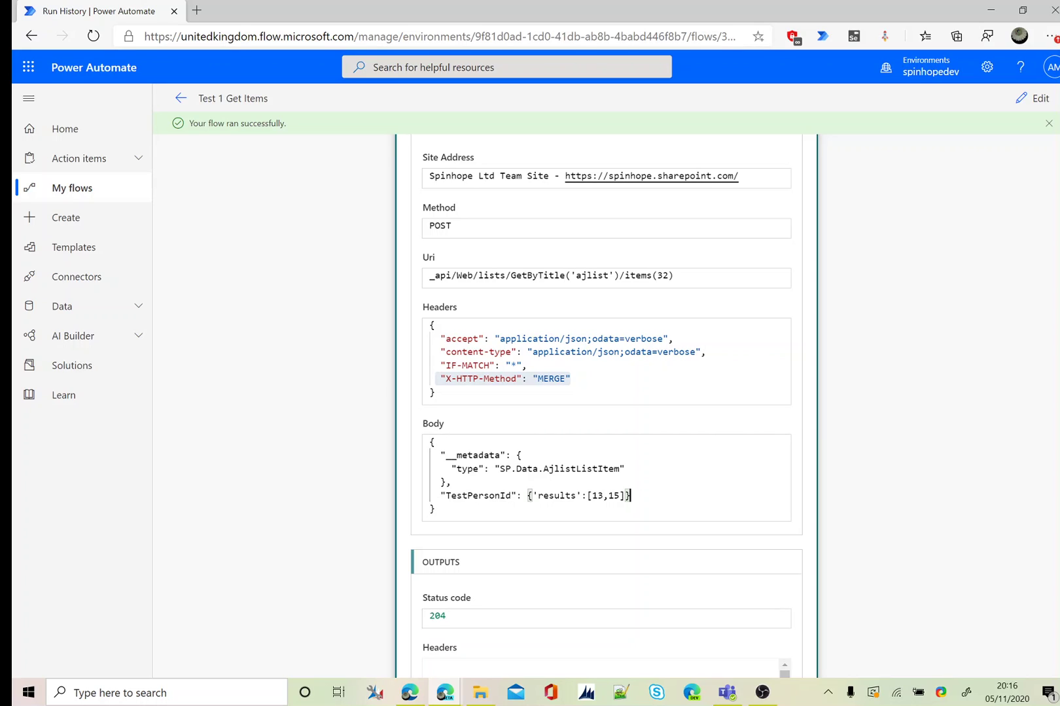
scroll(607, 406, "down", 2)
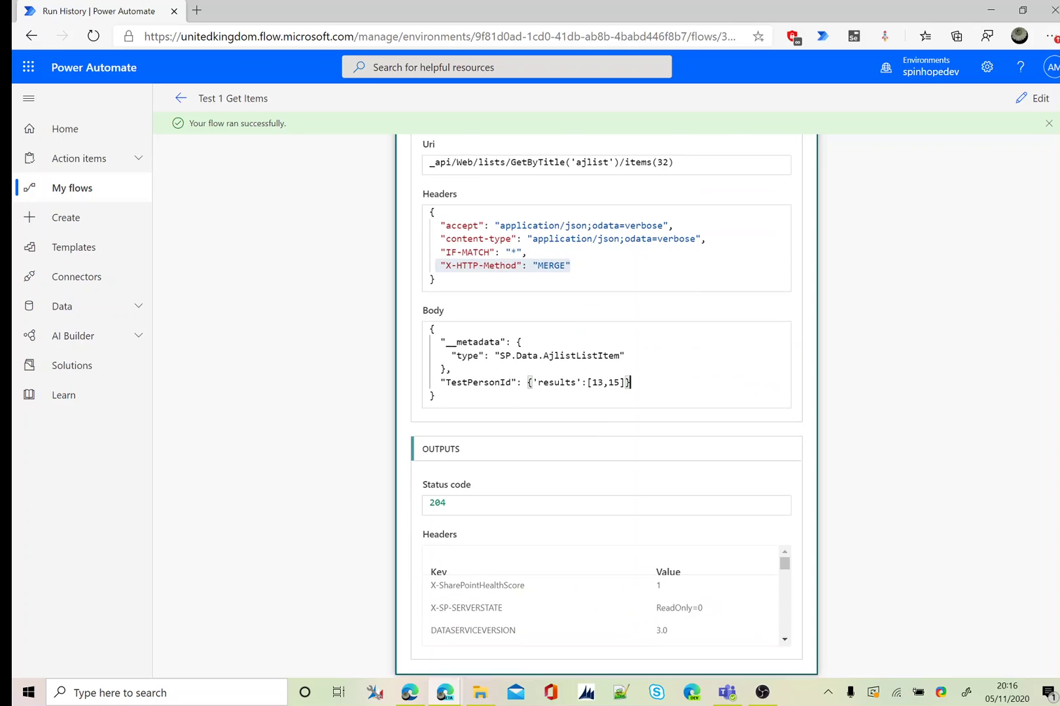
left_click_drag(592, 382, 625, 382)
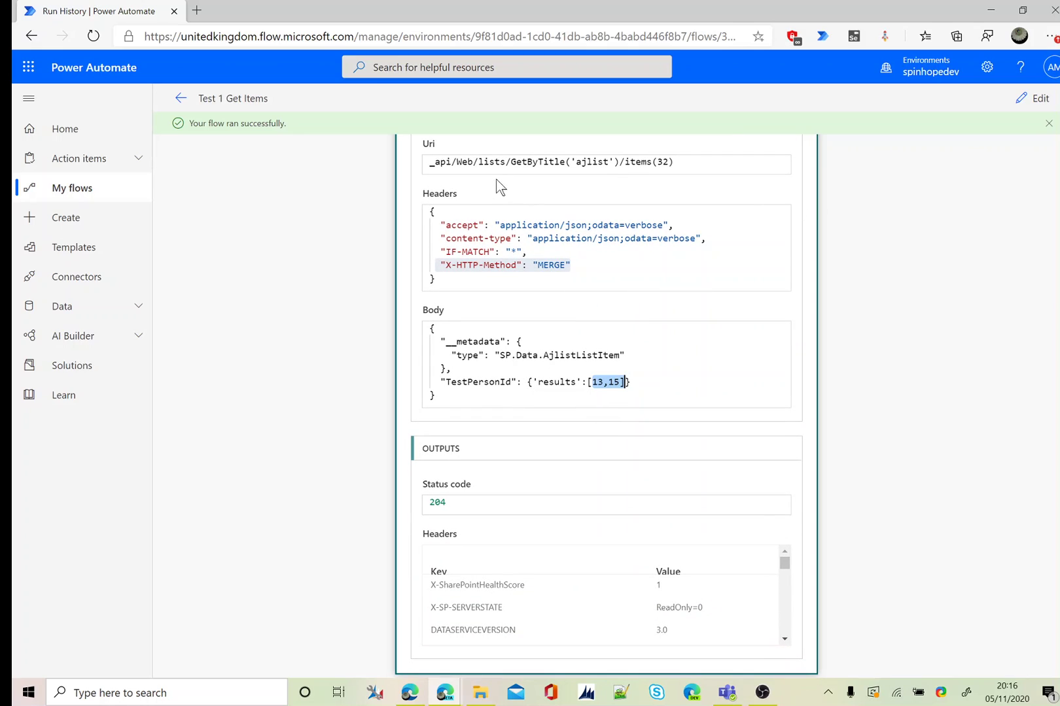
Check that ajlist's Test Sport item lists two TestPerson users, then return to the run history
key("alt+Tab")
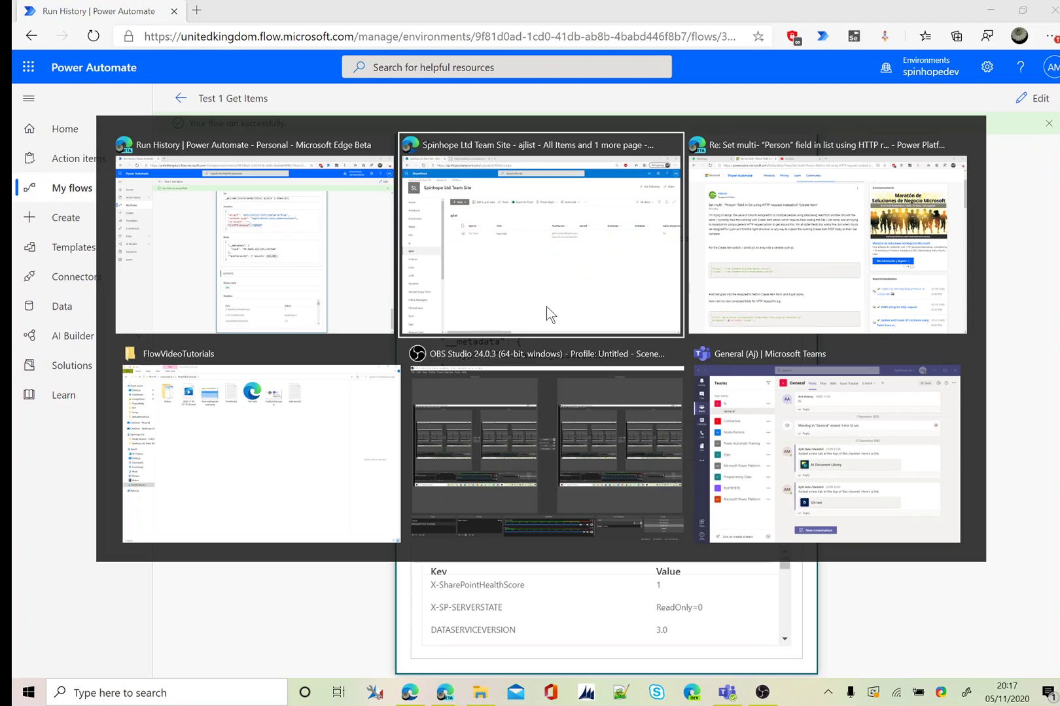
left_click(547, 306)
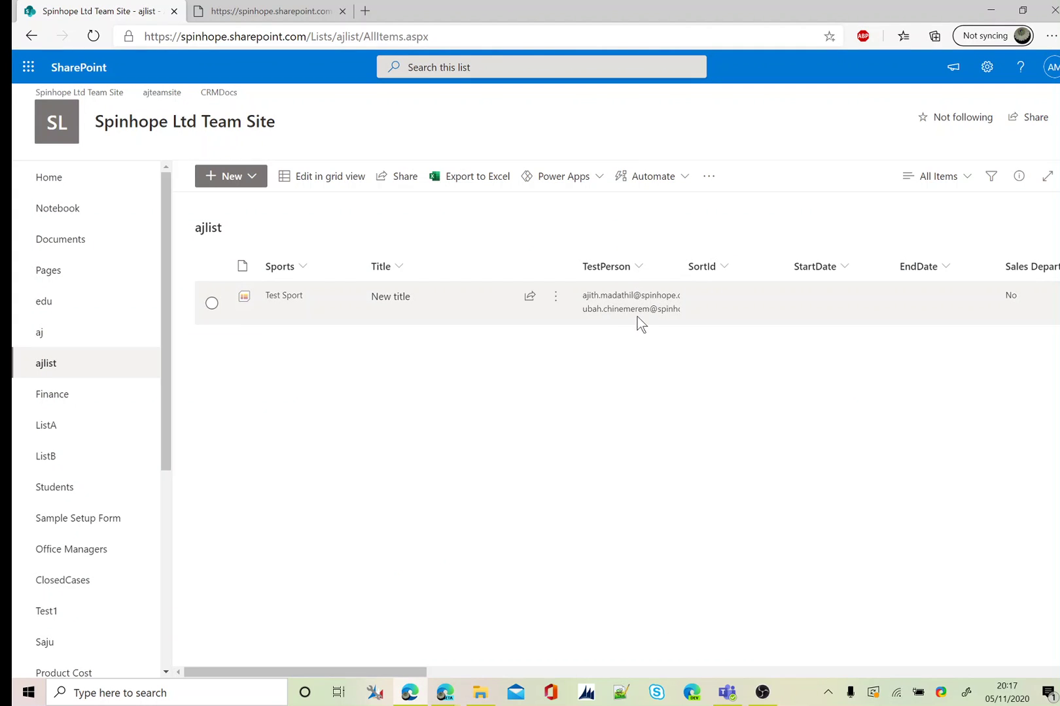
key("alt+Tab")
Reopen the flow in edit mode and review SharePoint 2's Uri item 32 and body metadata
scroll(607, 393, "down", 10)
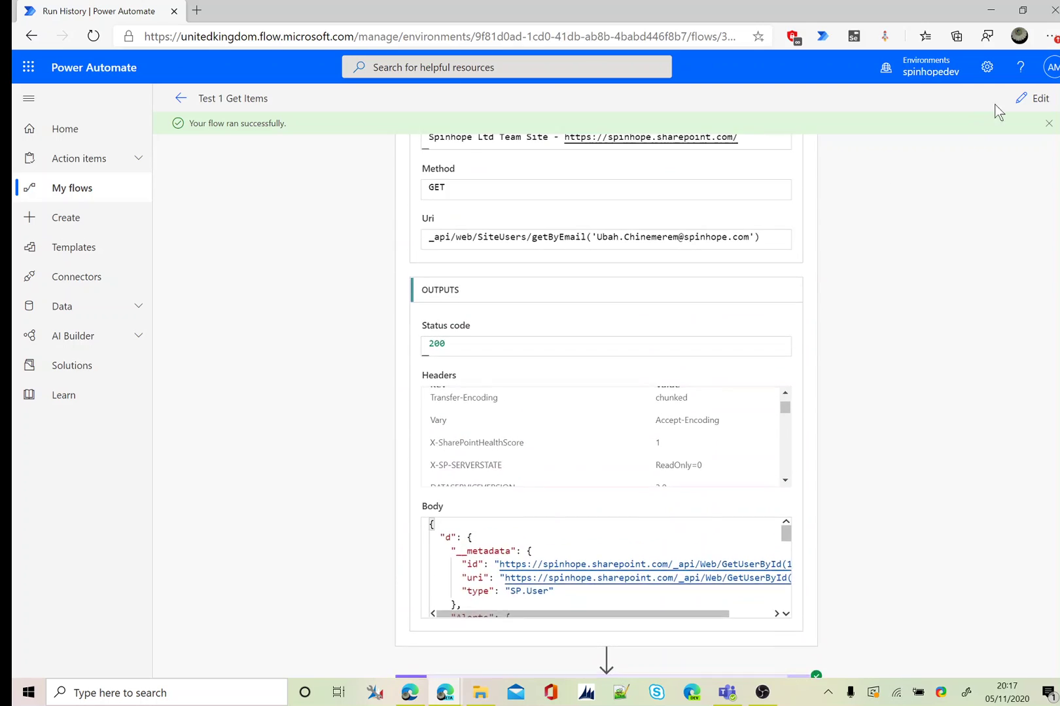
left_click(1032, 100)
scroll(883, 352, "down", 5)
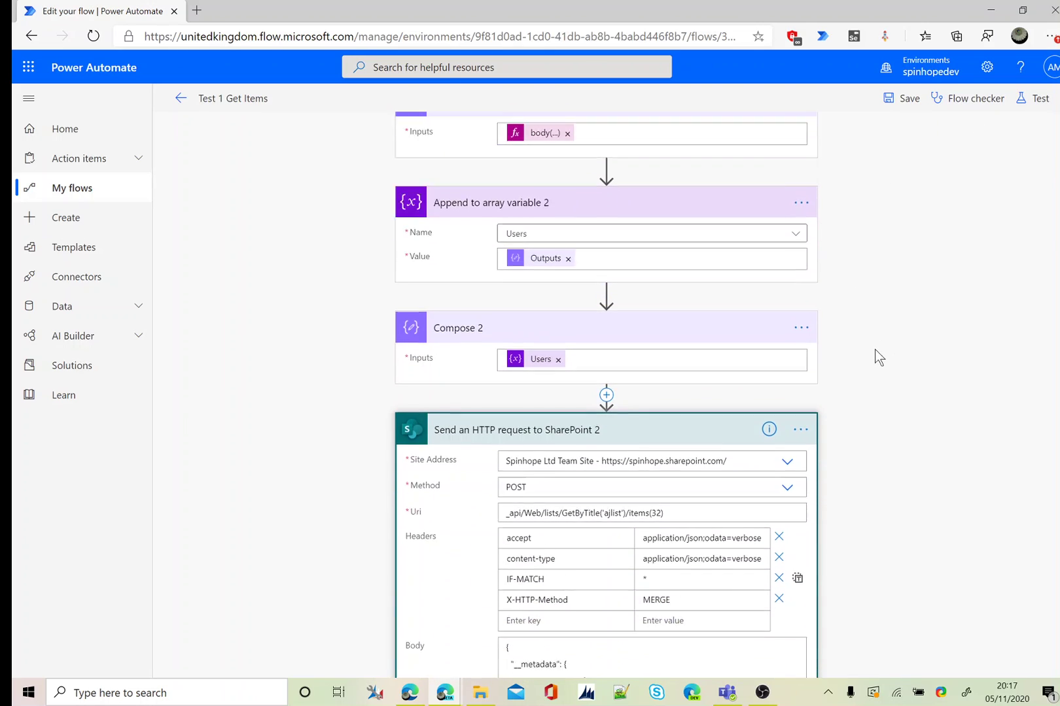
scroll(878, 357, "down", 3)
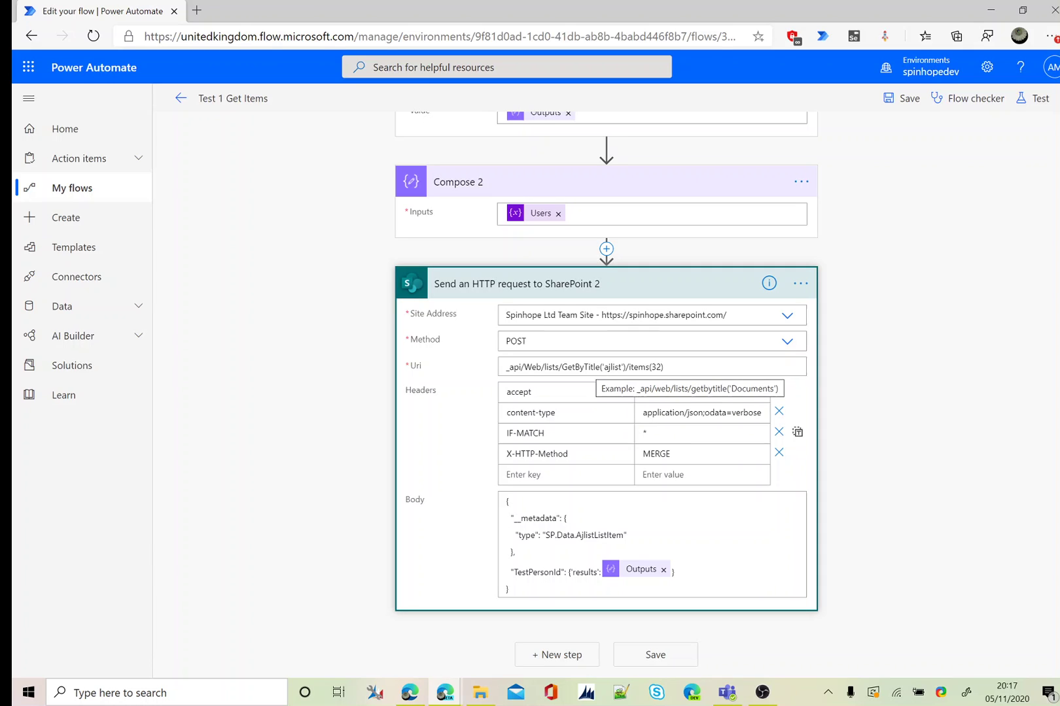
double_click(656, 367)
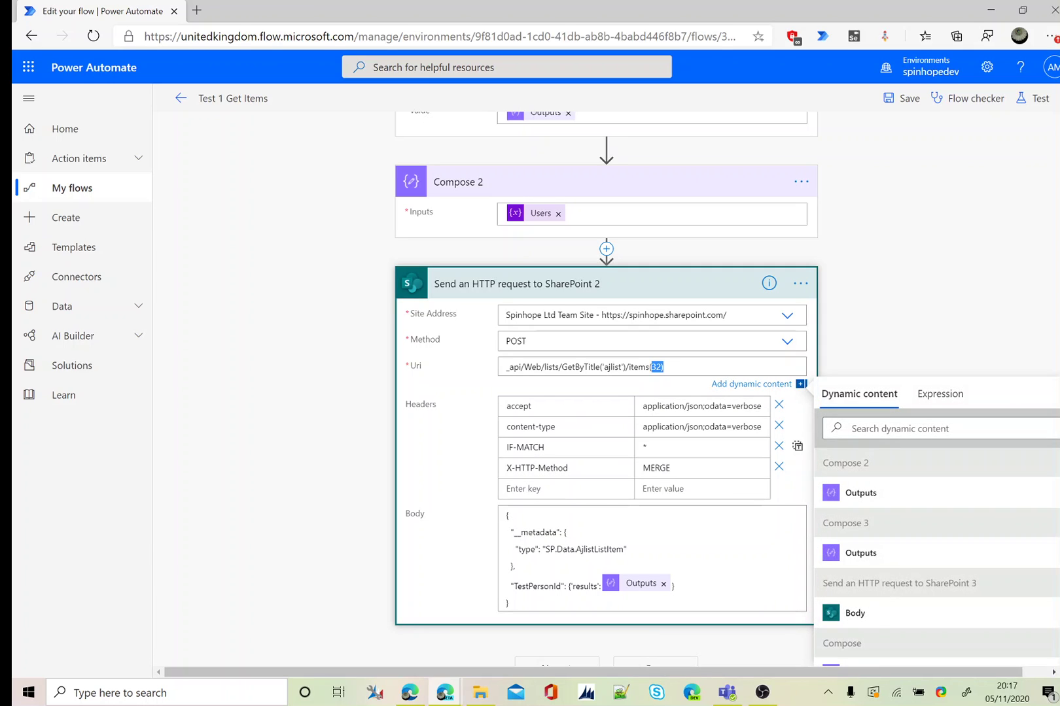
left_click(660, 367)
double_click(535, 533)
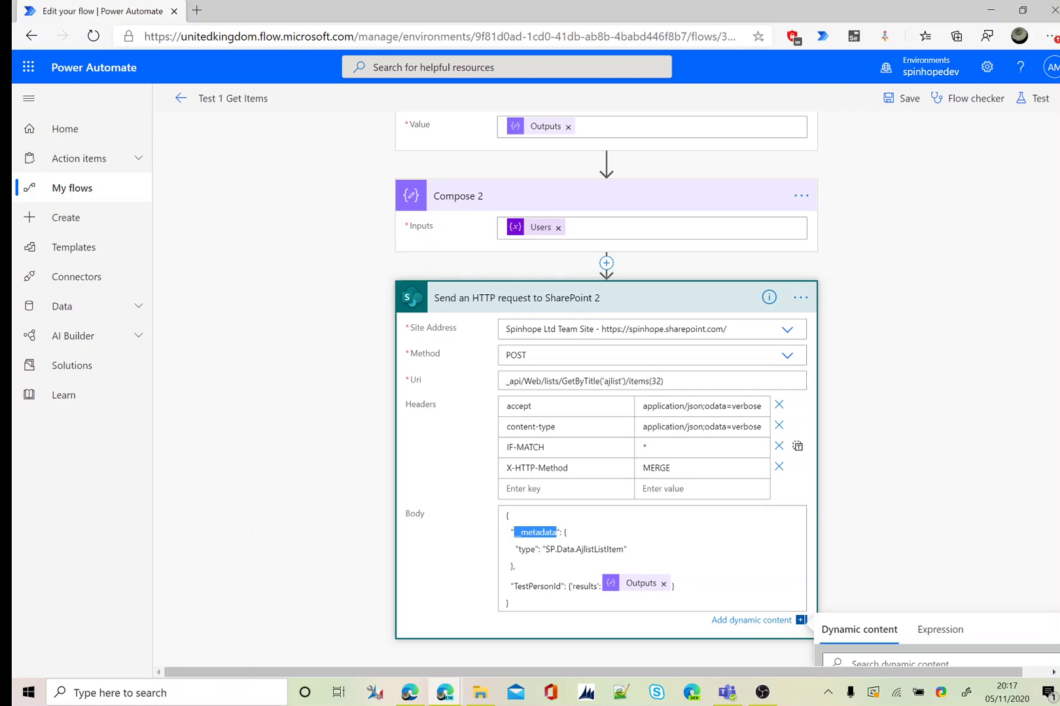
left_click(583, 550)
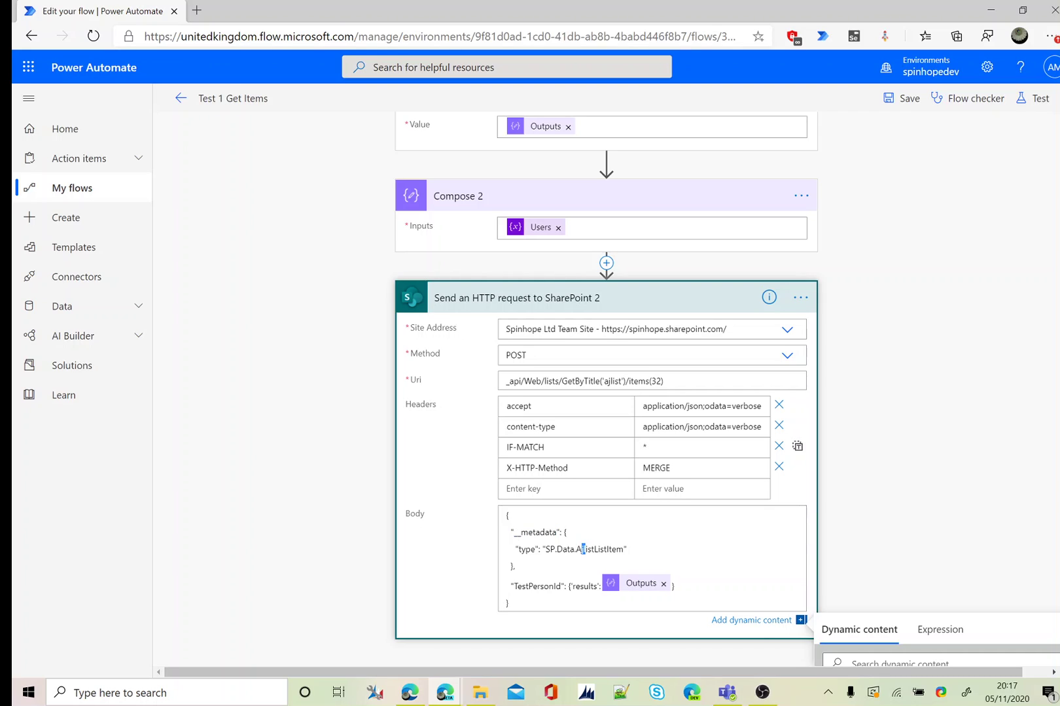